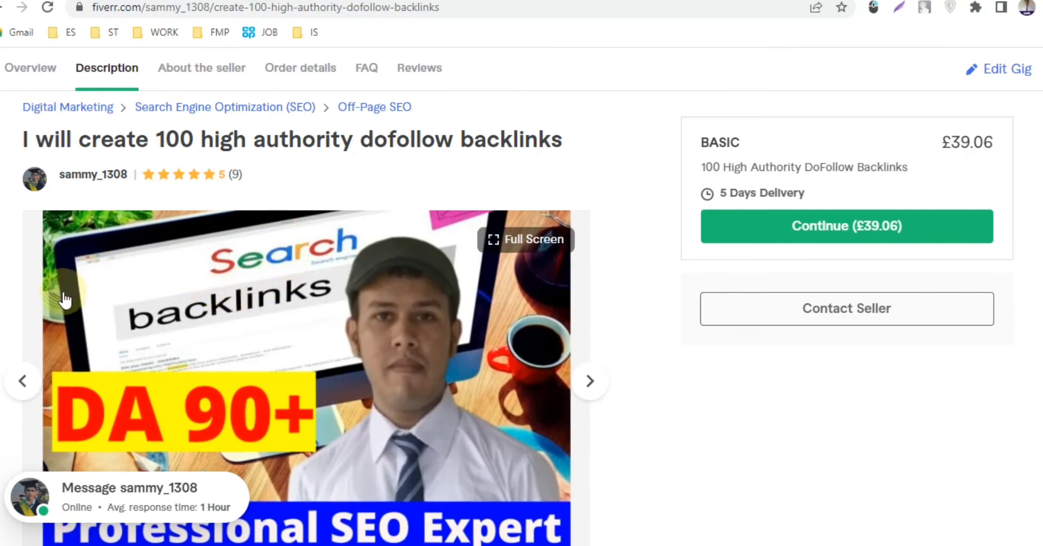
Step: Leave the Fiverr backlinks gig and switch to the devnet.kentico.com tab
scroll(64, 299, down, 2)
scroll(65, 295, up, 2)
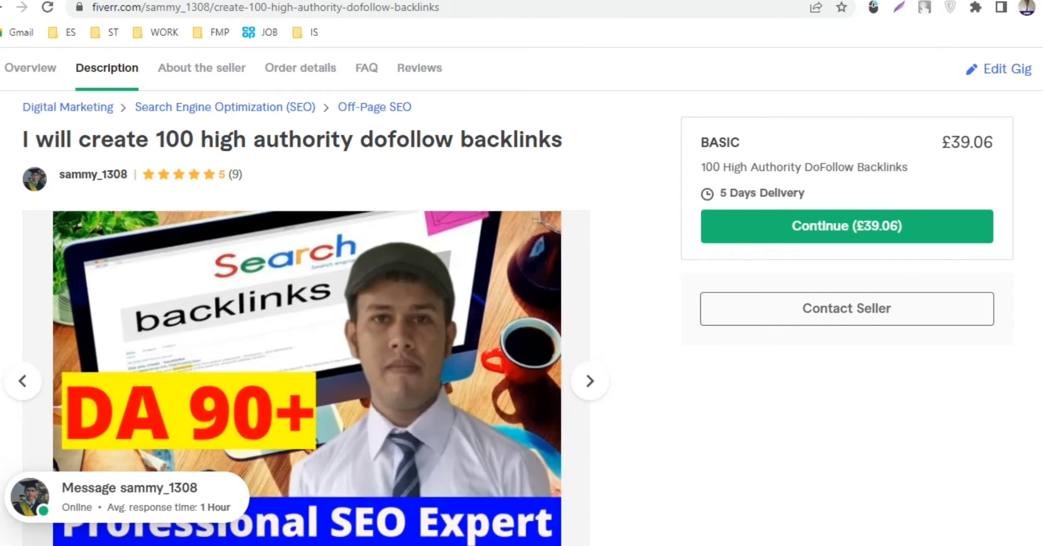
click(556, 2)
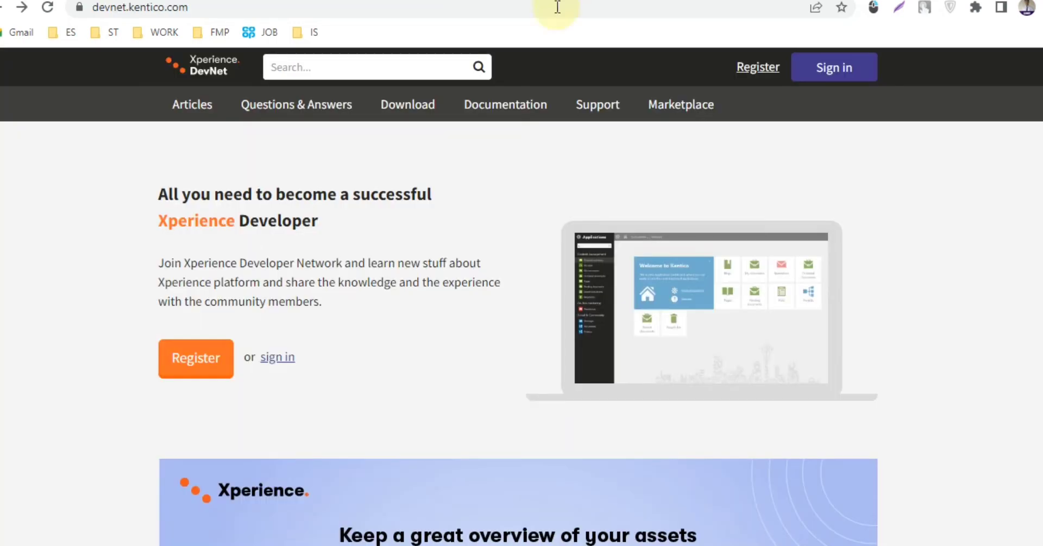
Step: Fill in and submit the DevNet registration form, declining Chrome's offer to save the password
click(201, 6)
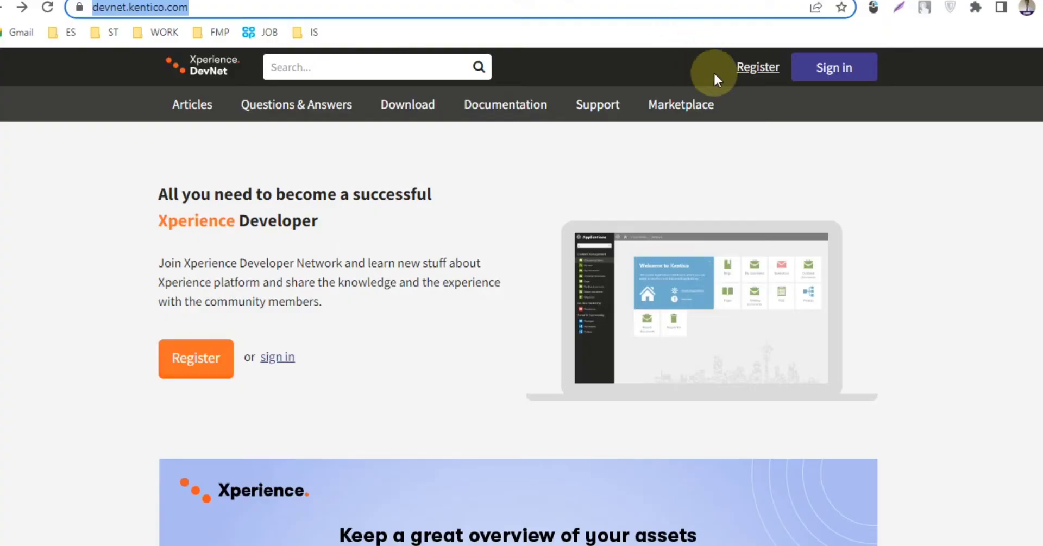
click(754, 76)
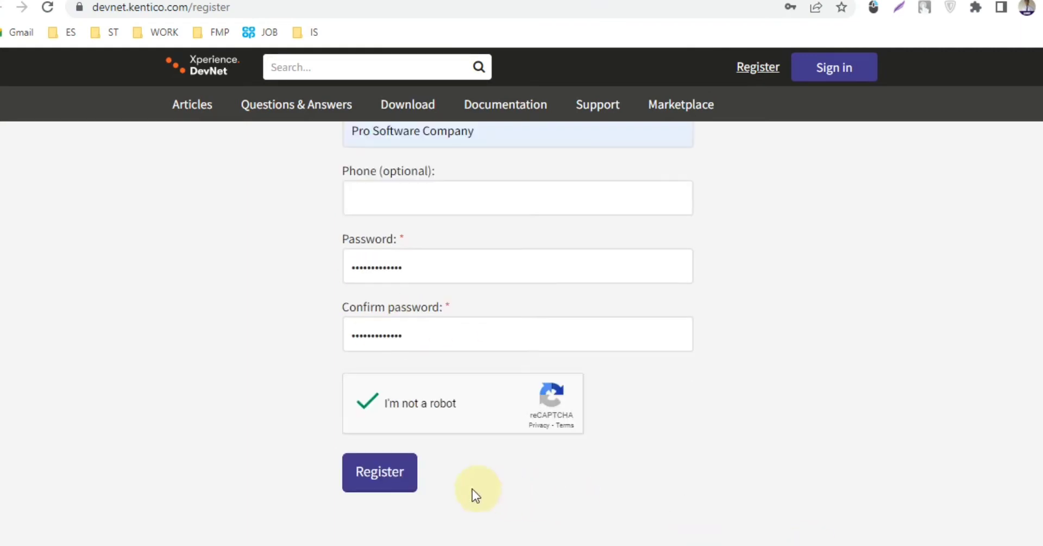
click(407, 483)
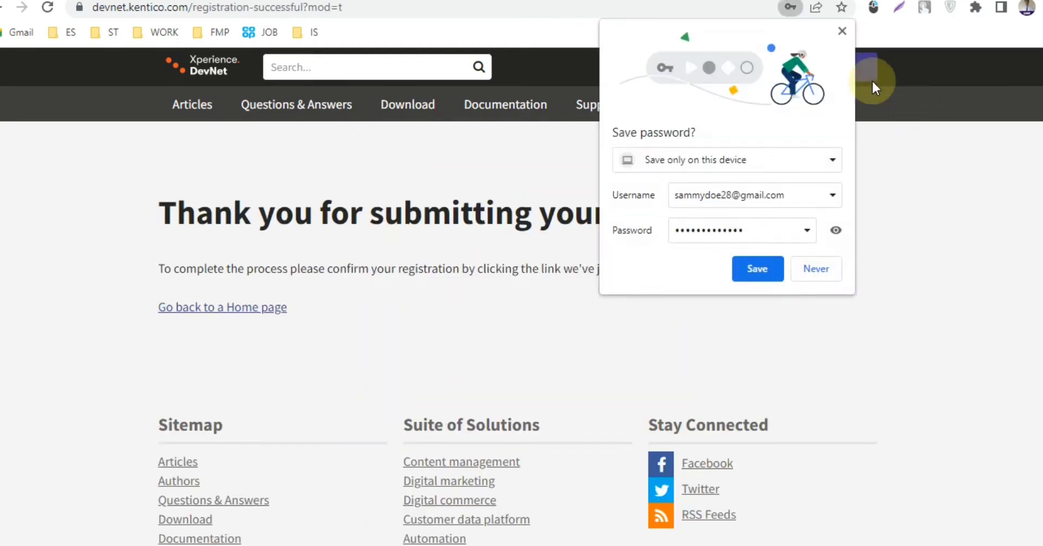
click(841, 32)
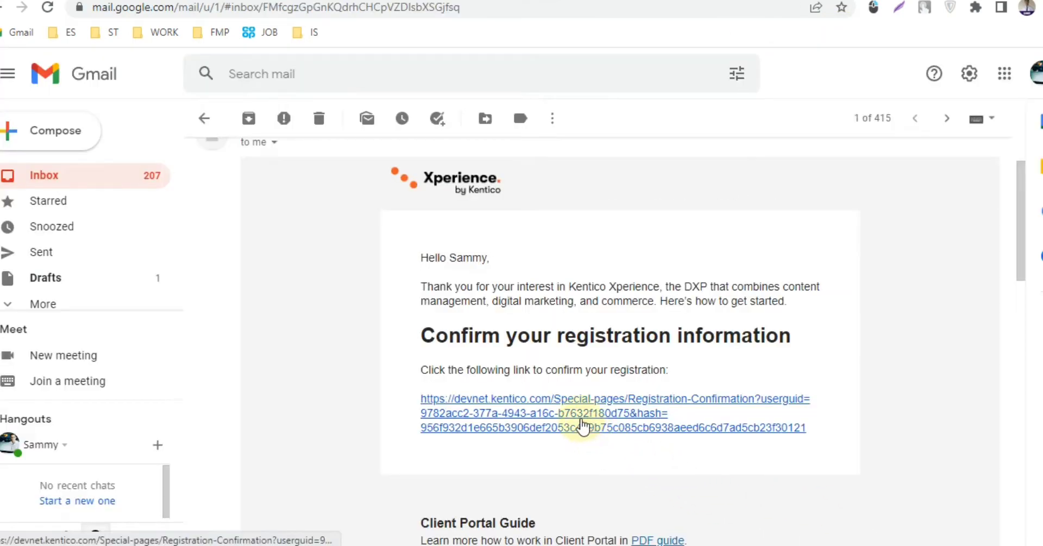
Step: Confirm the new DevNet account registration from the e-mailed confirmation link
click(583, 425)
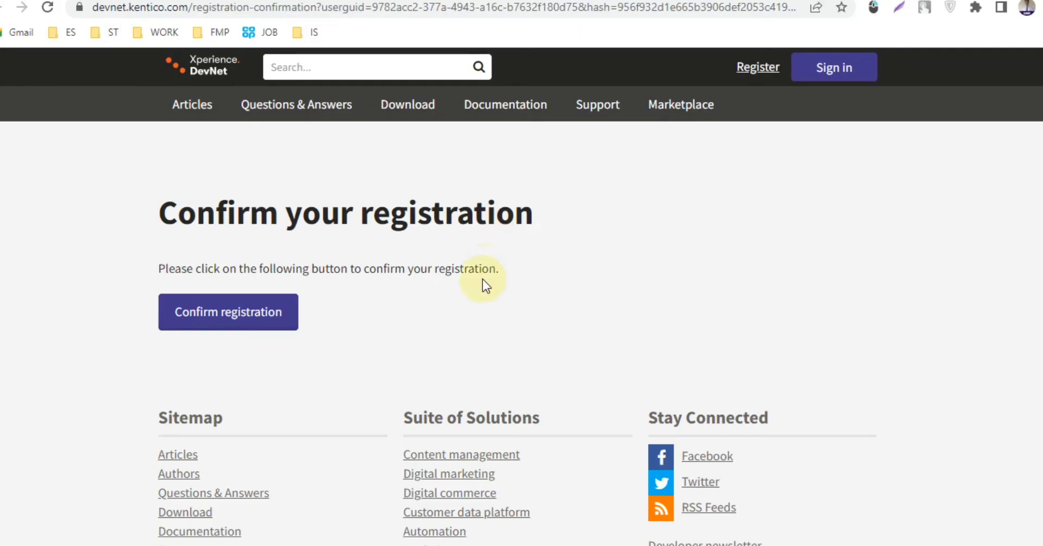
click(255, 314)
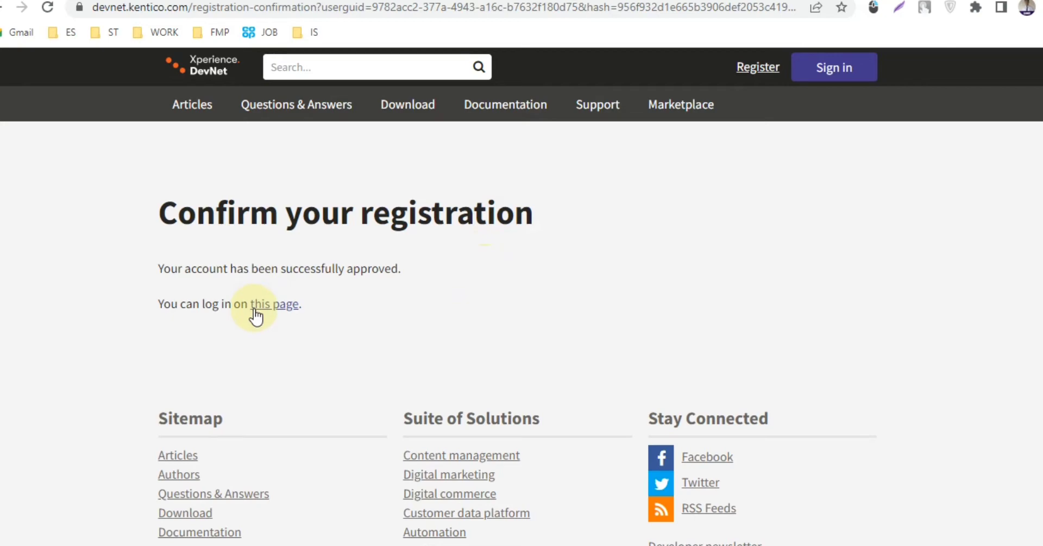
click(272, 308)
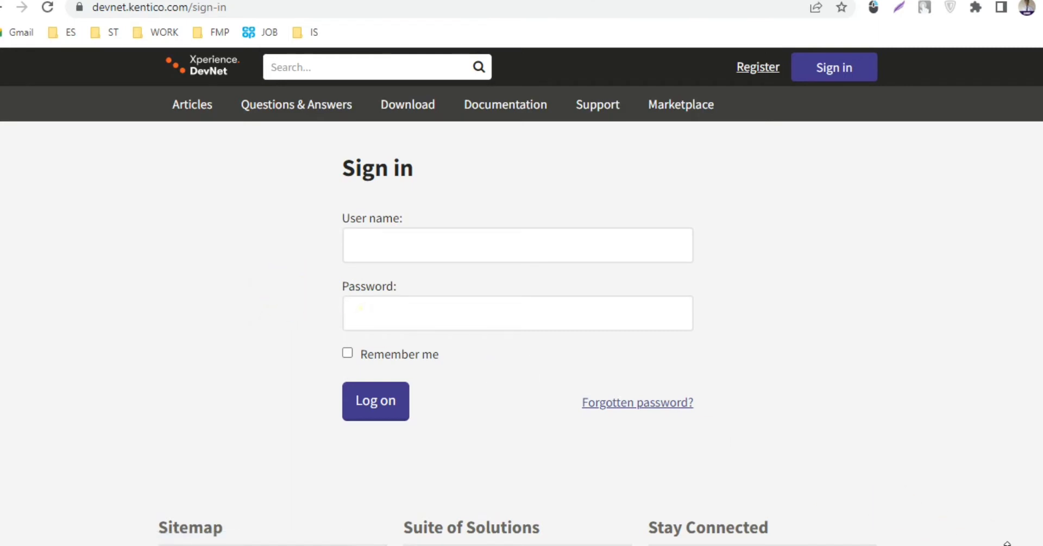
Step: Log on to DevNet without saving the password and open the account's profile page
click(371, 411)
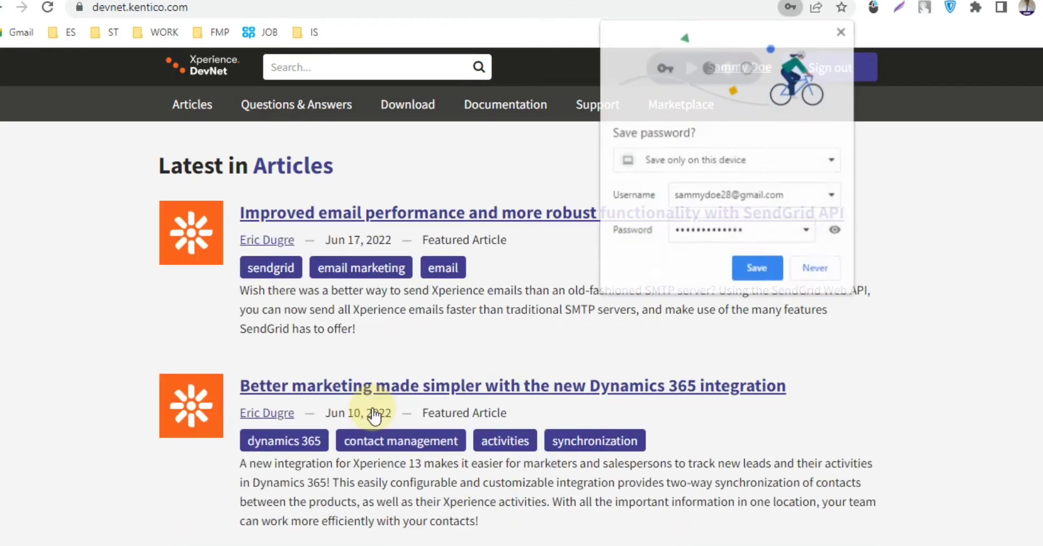
click(842, 31)
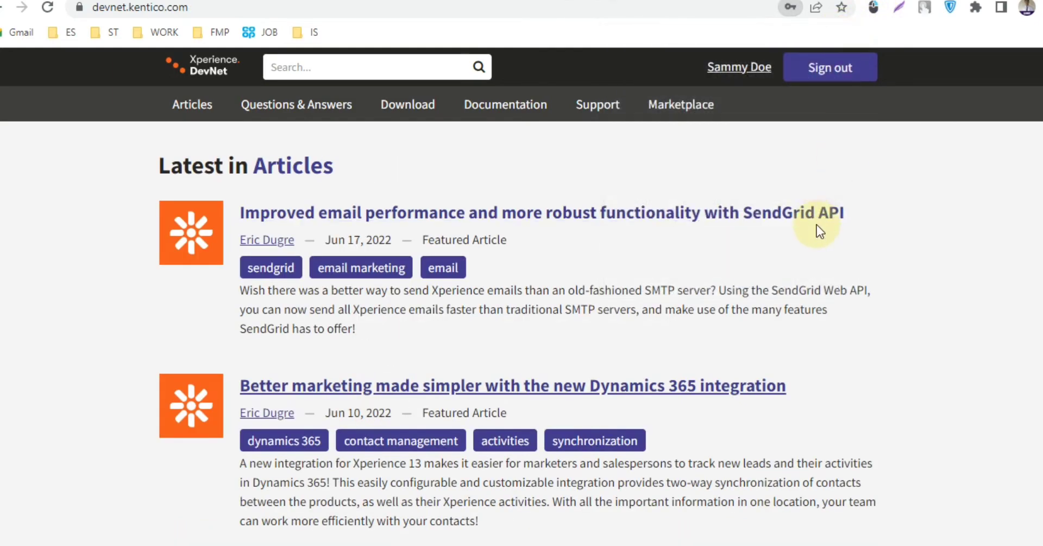
click(727, 67)
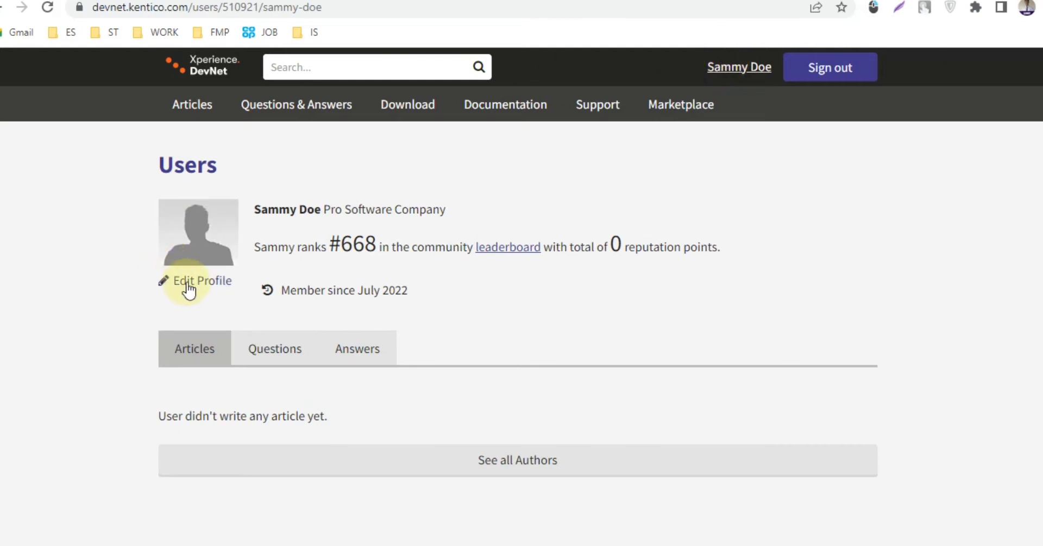
click(189, 285)
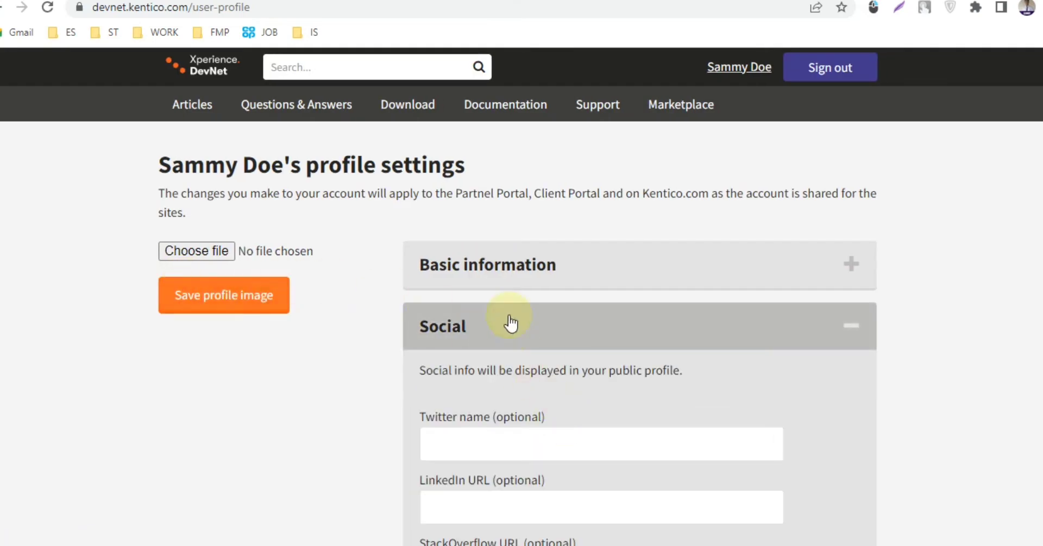
click(491, 265)
scroll(478, 282, down, 4)
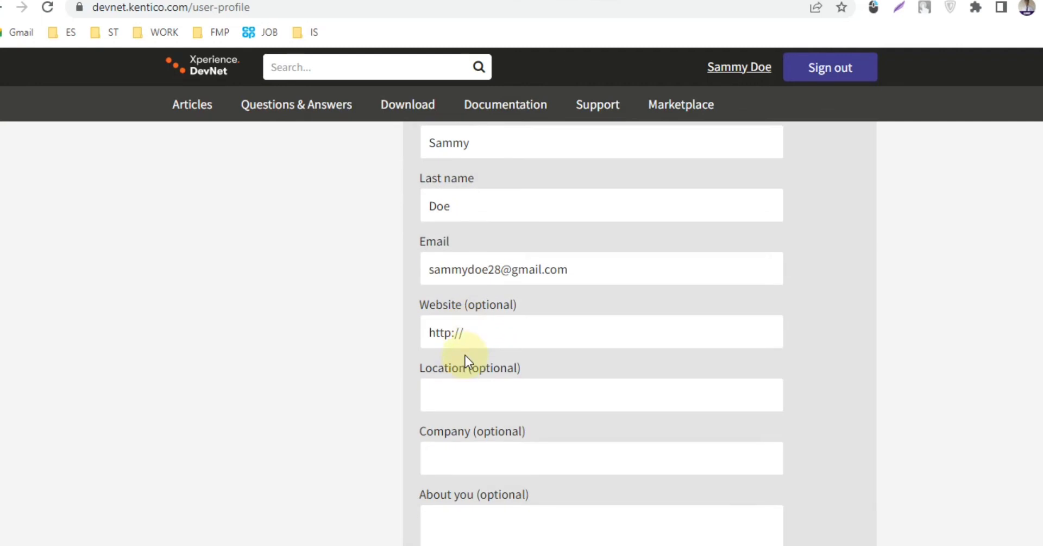
click(489, 332)
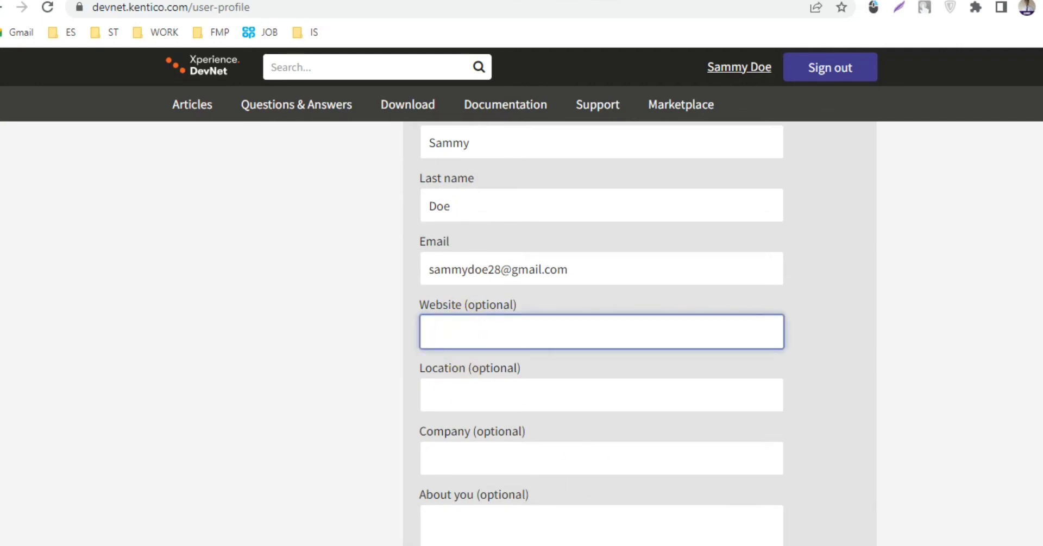
text(http://)
key(ctrl+a)
text(https://prosoftwarecompany.com/)
click(466, 395)
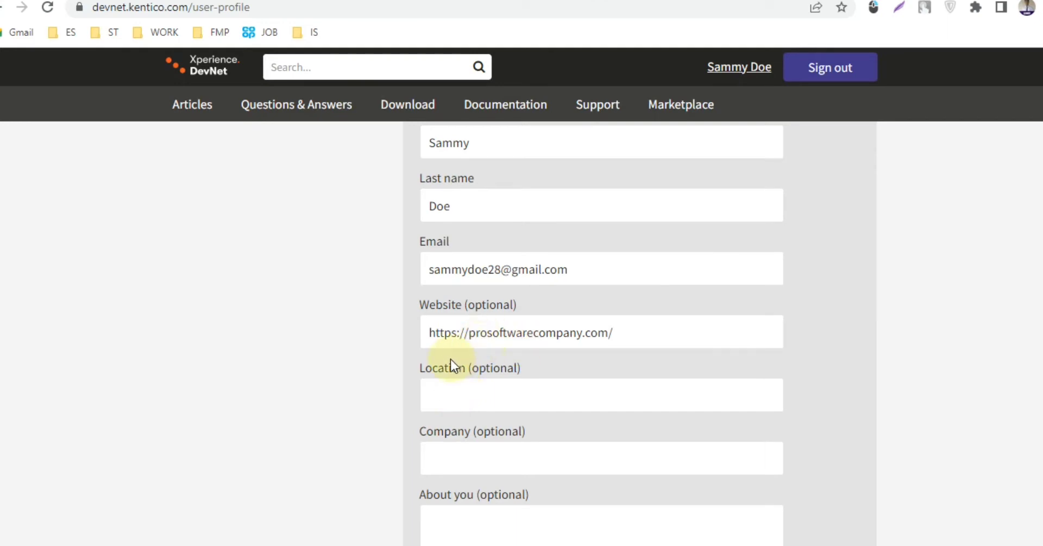
Step: Save the profile changes and view the public profile with its website link
scroll(451, 360, down, 2)
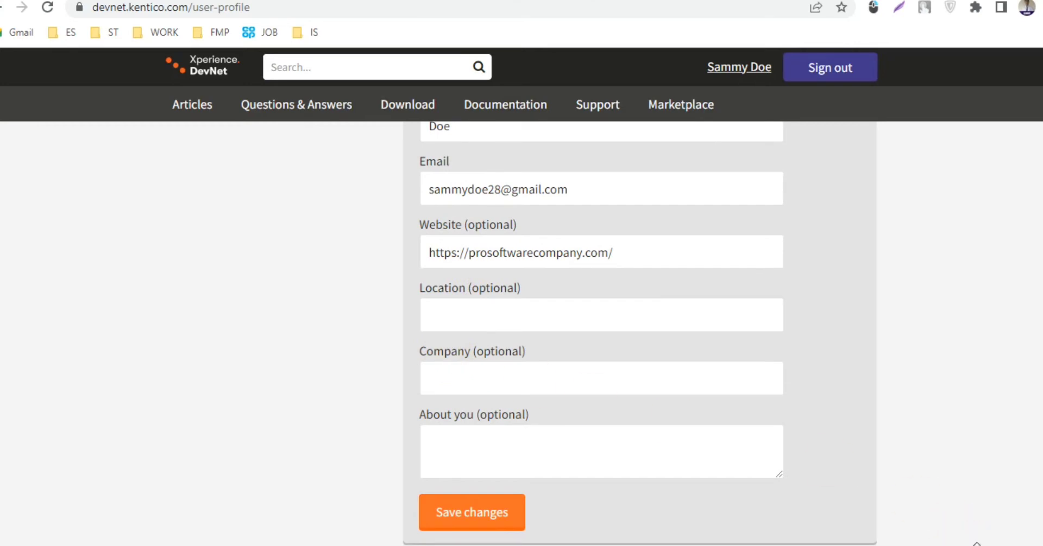
click(486, 511)
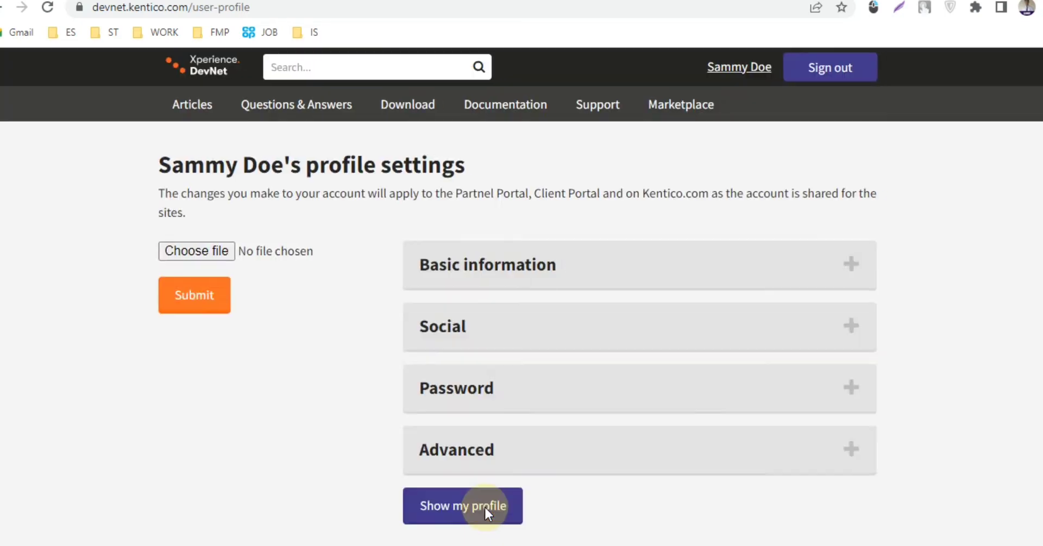
scroll(484, 517, up, 5)
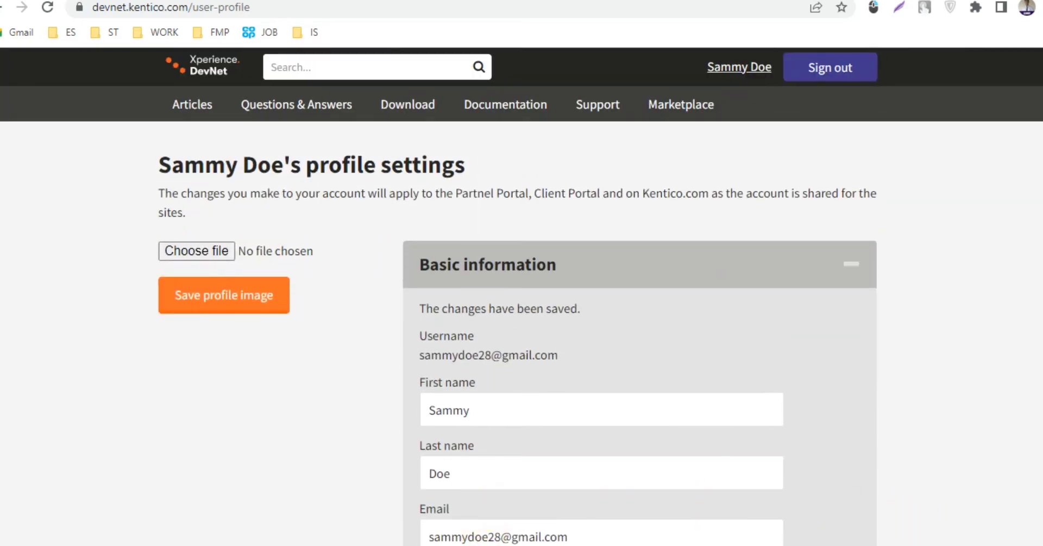
scroll(875, 435, down, 6)
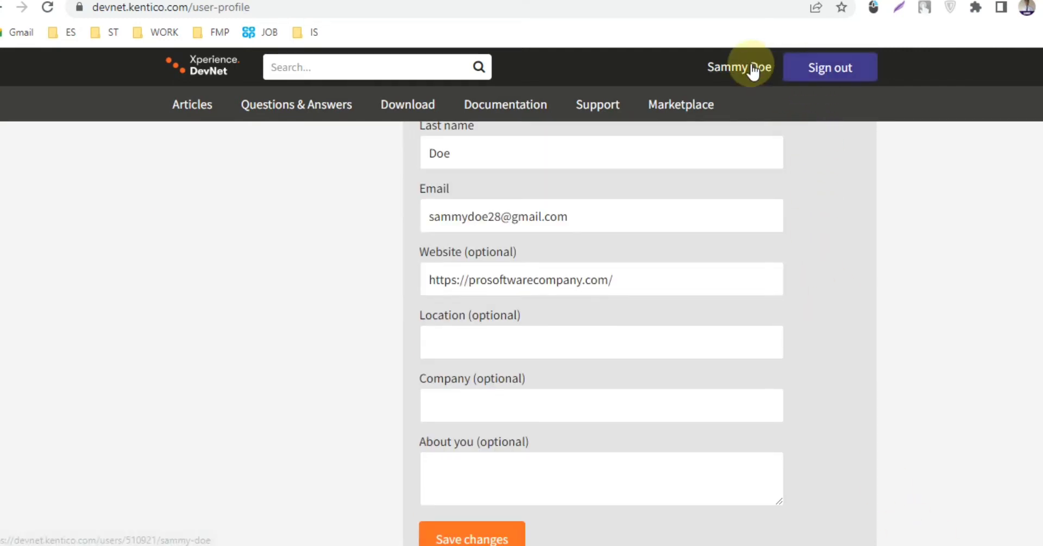
click(751, 69)
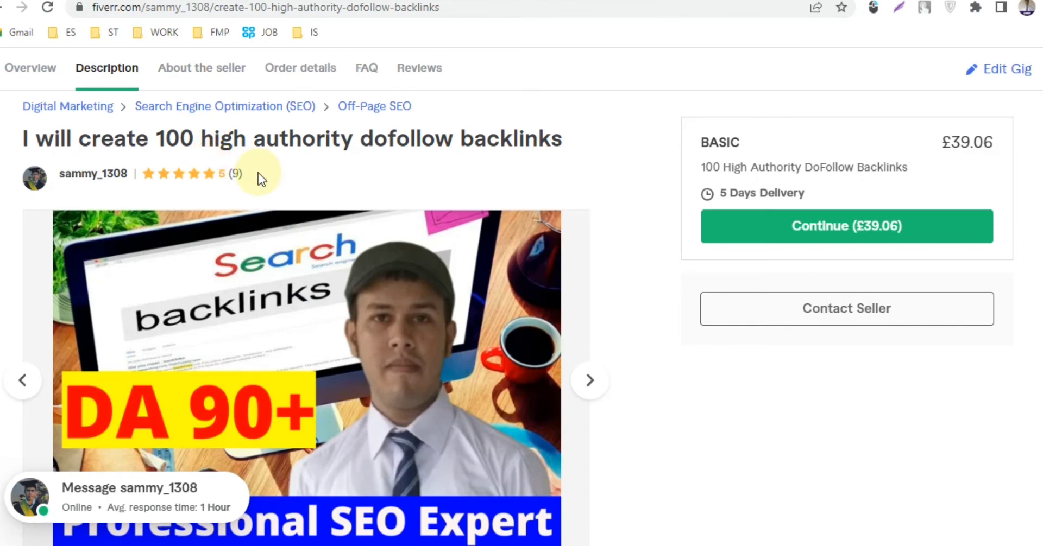
Step: Scroll through the Fiverr backlinks gig description
scroll(258, 173, down, 6)
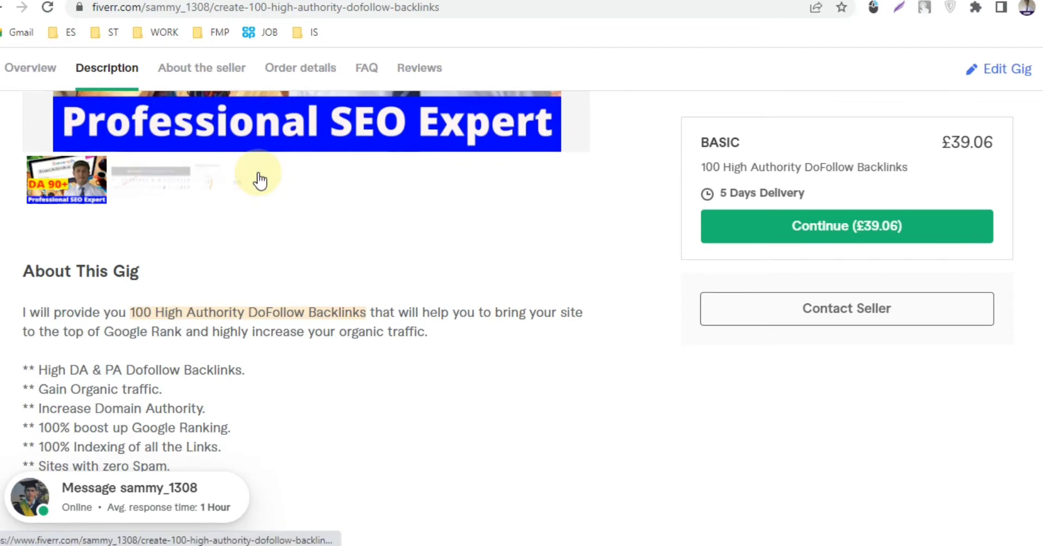
scroll(259, 173, down, 1)
scroll(258, 173, up, 1)
scroll(259, 172, up, 6)
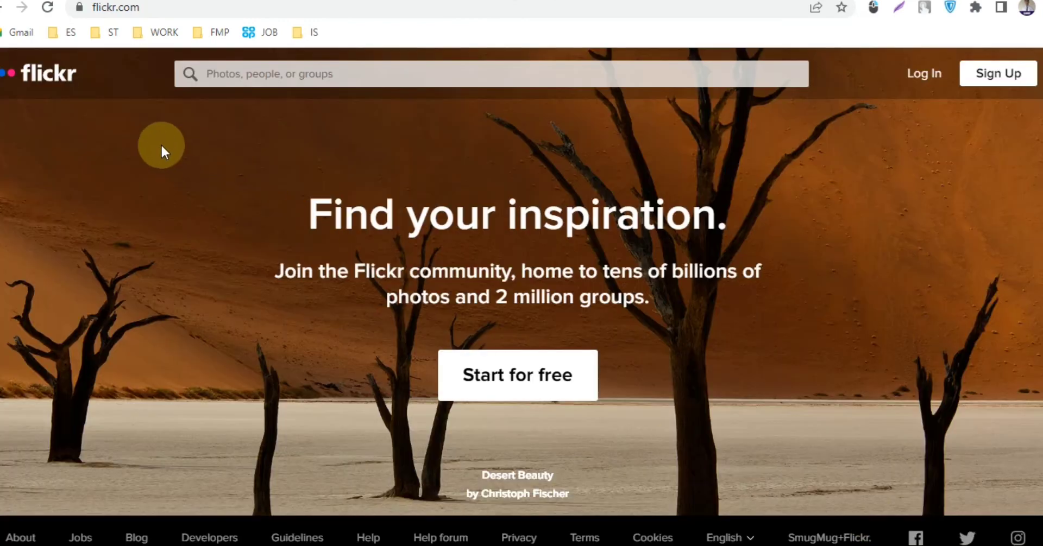
Step: Check flickr.com in the Domain Authority Checker (DA 92, PA 92), then return to Flickr
click(163, 7)
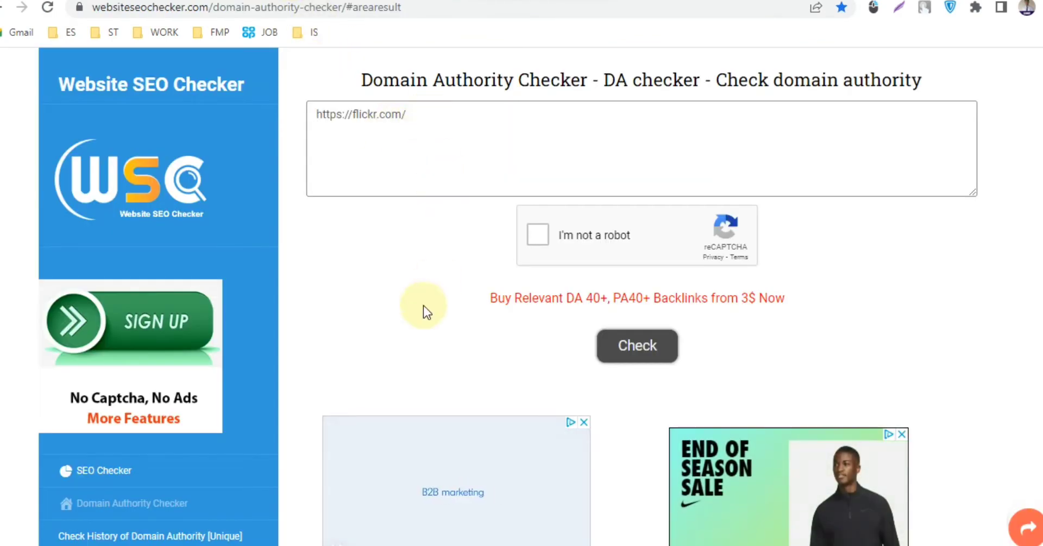
scroll(422, 307, down, 7)
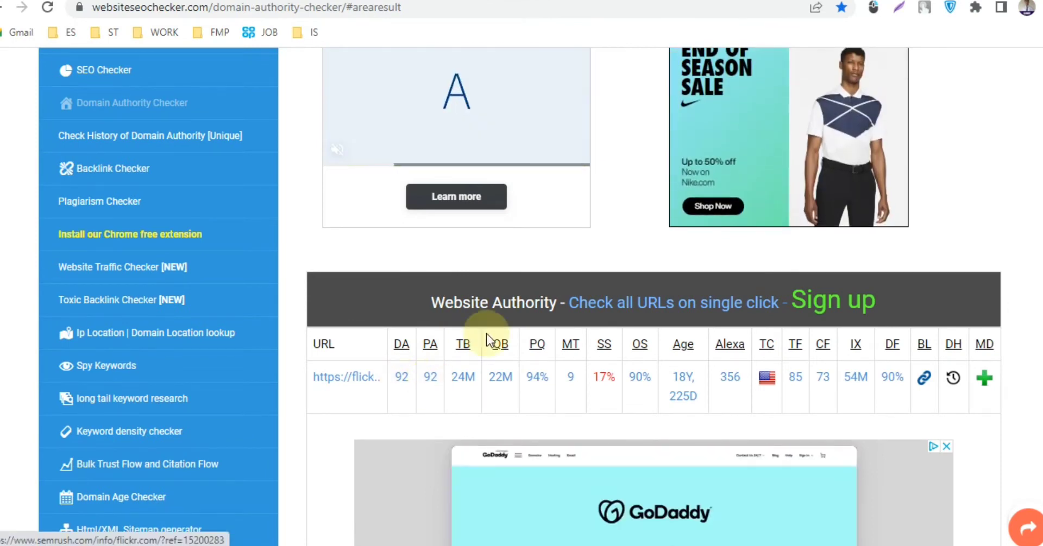
key(ctrl+Tab)
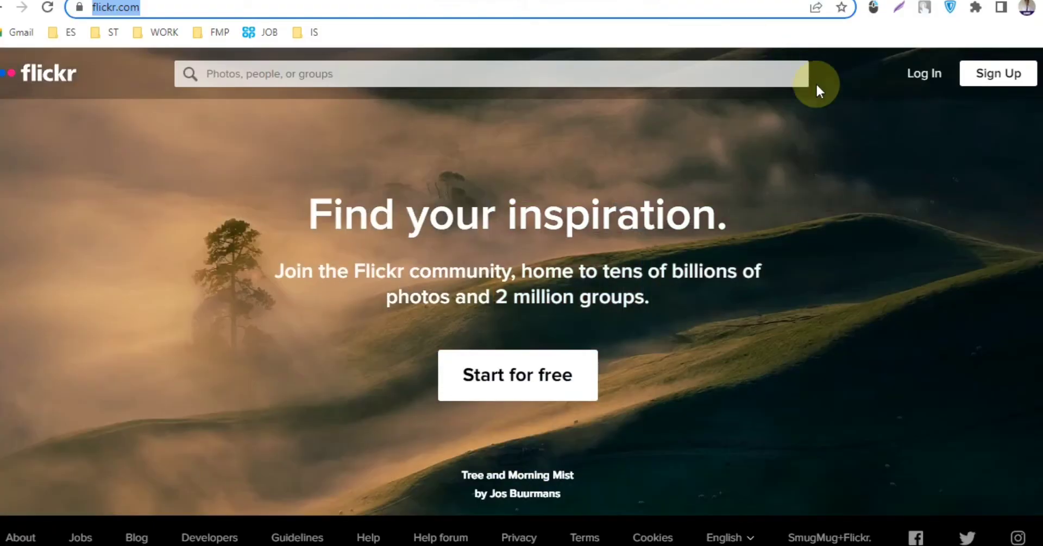
Step: Fill in the Flickr sign-up form and pass the I'm not a robot check
click(986, 82)
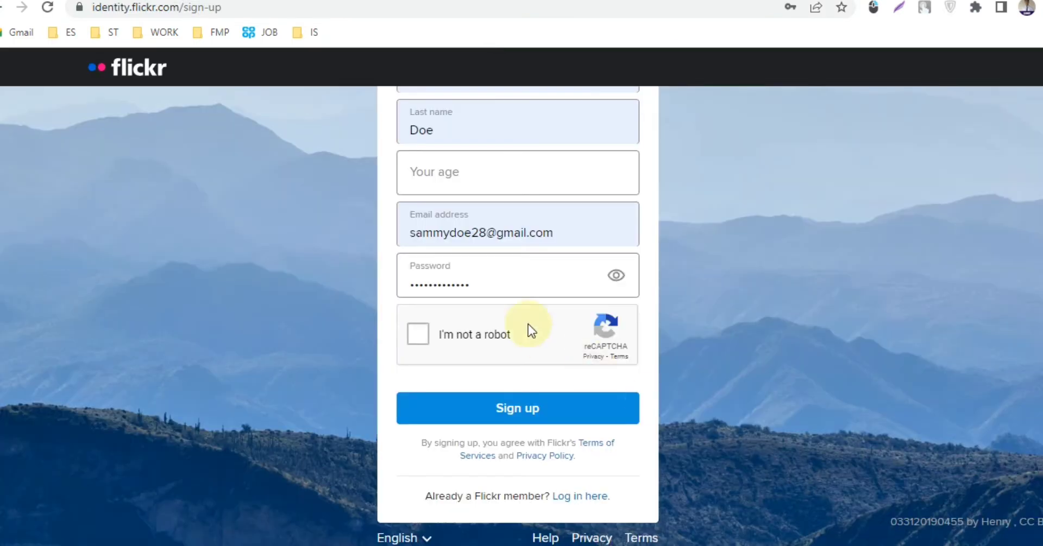
scroll(487, 275, up, 2)
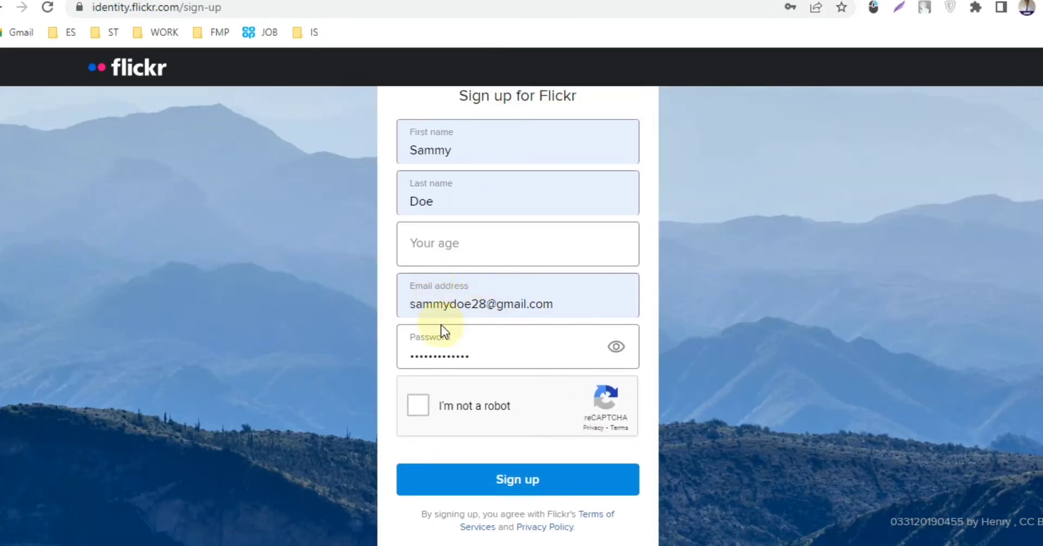
click(415, 411)
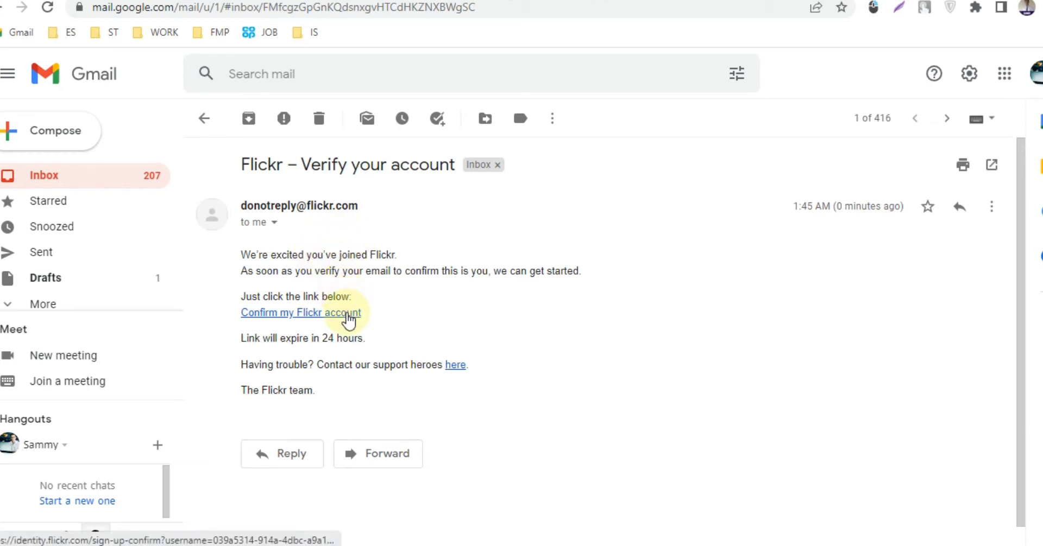
Step: Confirm the Flickr account from the e-mail, then sign in with the pasted password, email not remembered
click(562, 1)
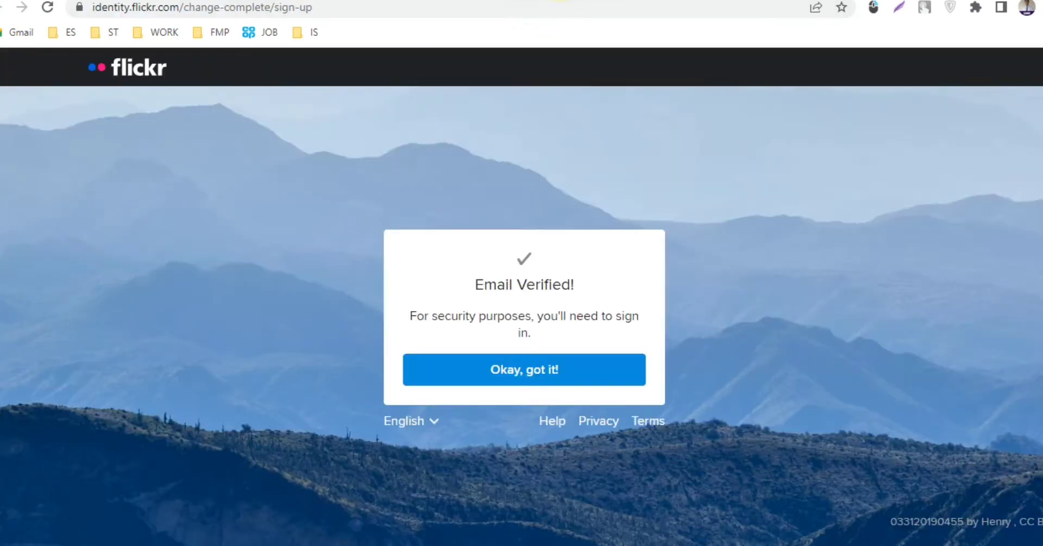
click(530, 377)
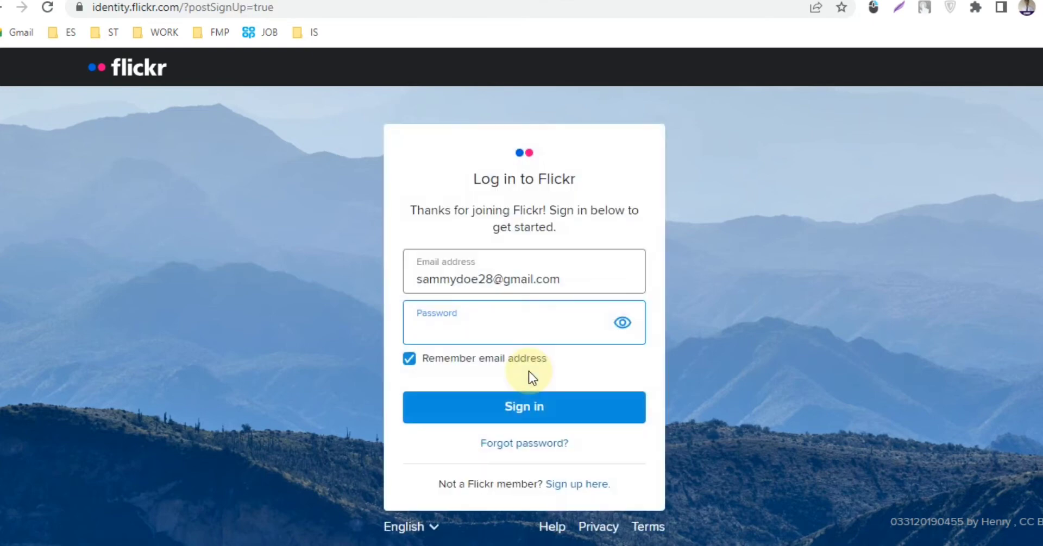
right_click(471, 331)
click(509, 199)
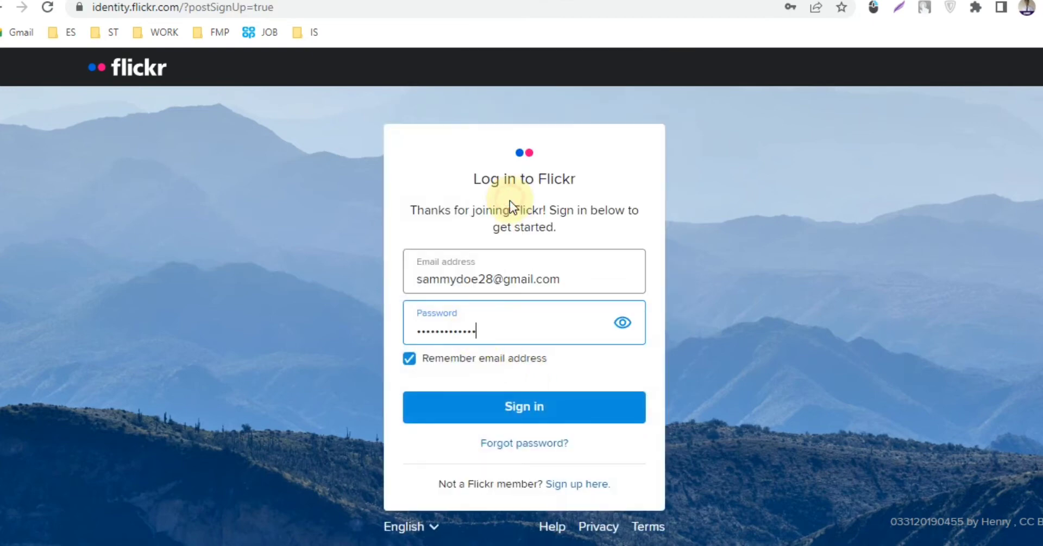
click(410, 359)
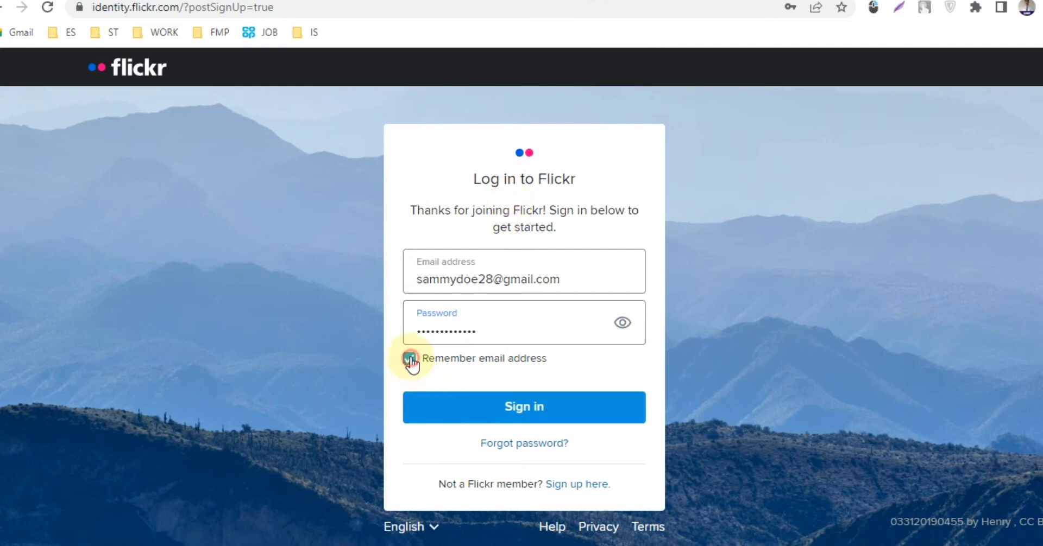
click(477, 411)
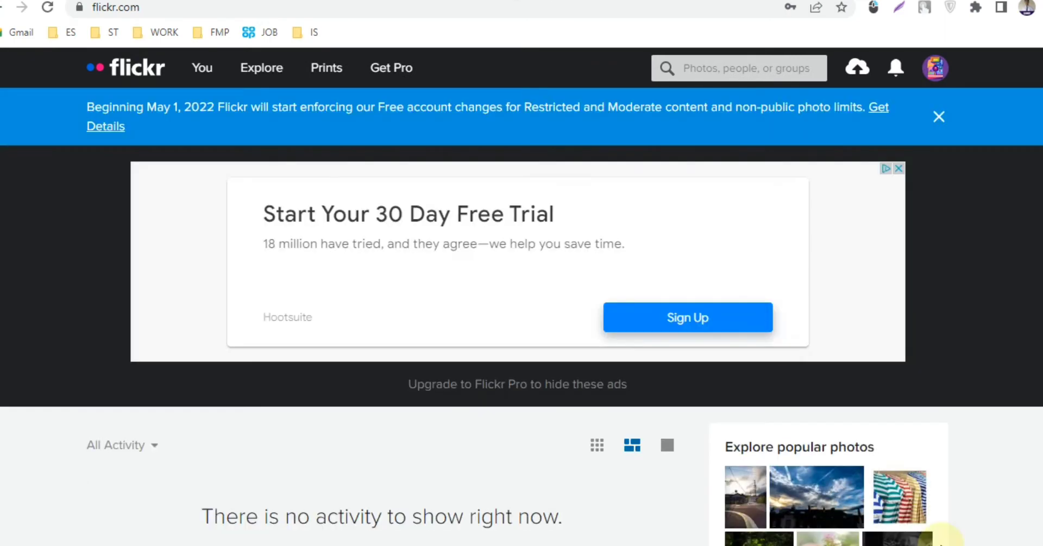
Step: Open your Flickr profile's About tab and start editing the description
click(940, 74)
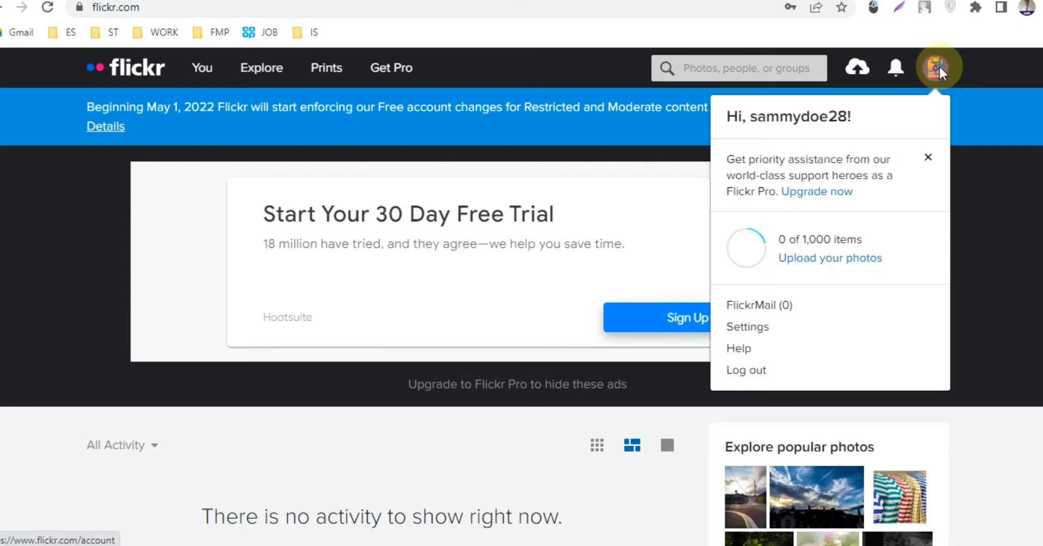
click(824, 124)
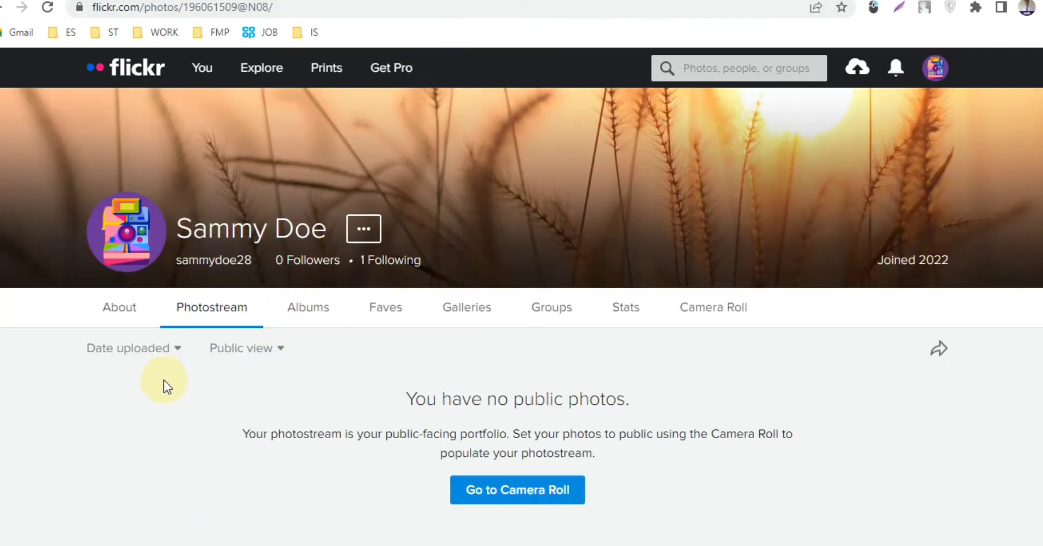
click(124, 313)
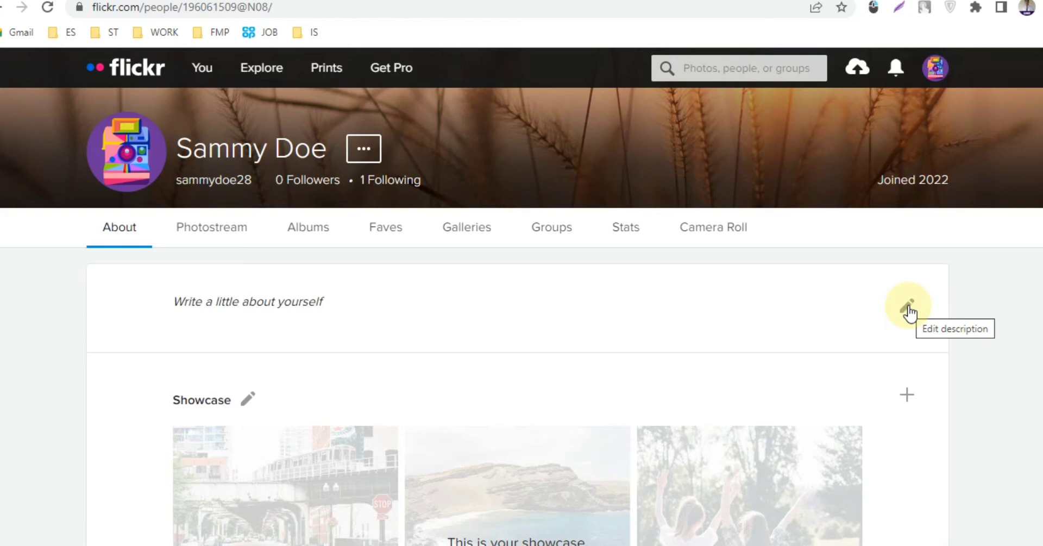
click(909, 308)
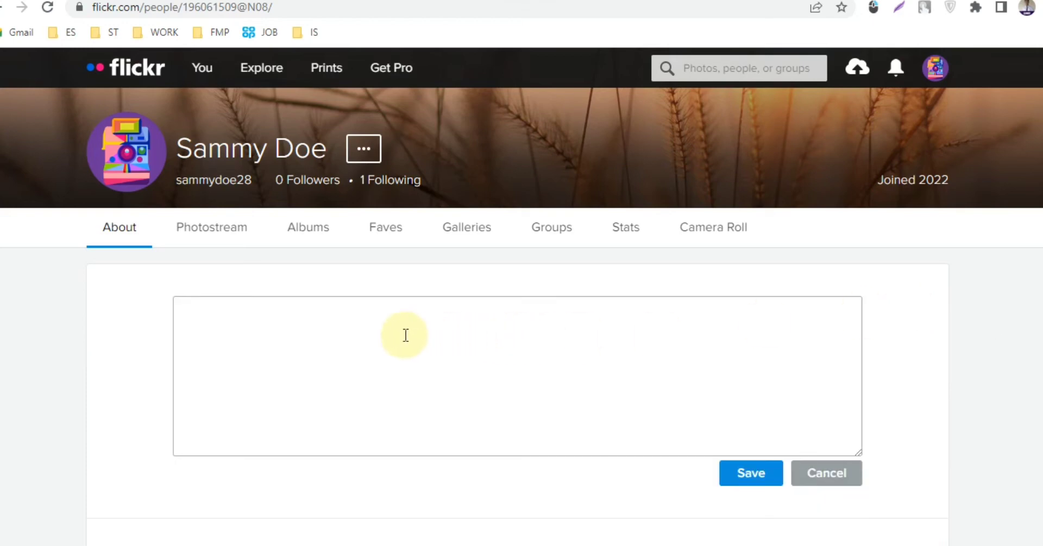
Step: Paste the Pro Software Company blurb linking to prosoftwarecompany.com, verify the URL, and save
click(405, 335)
right_click(404, 332)
click(450, 212)
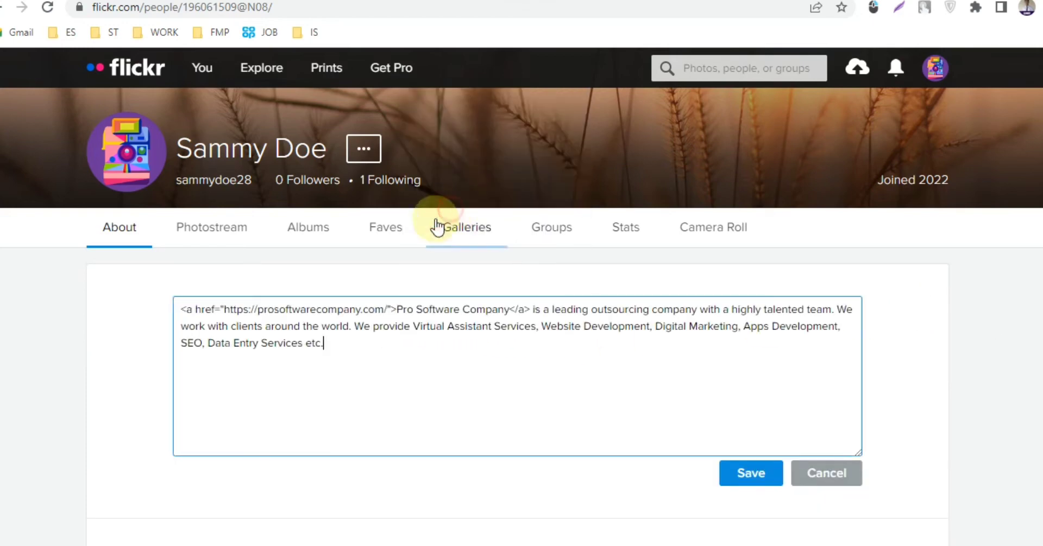
drag(356, 344, 174, 314)
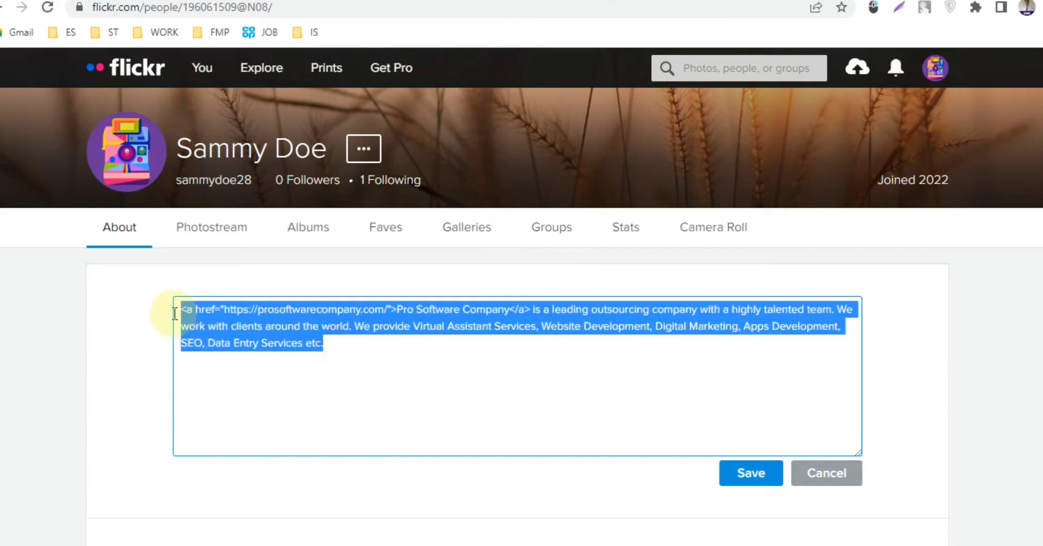
click(239, 325)
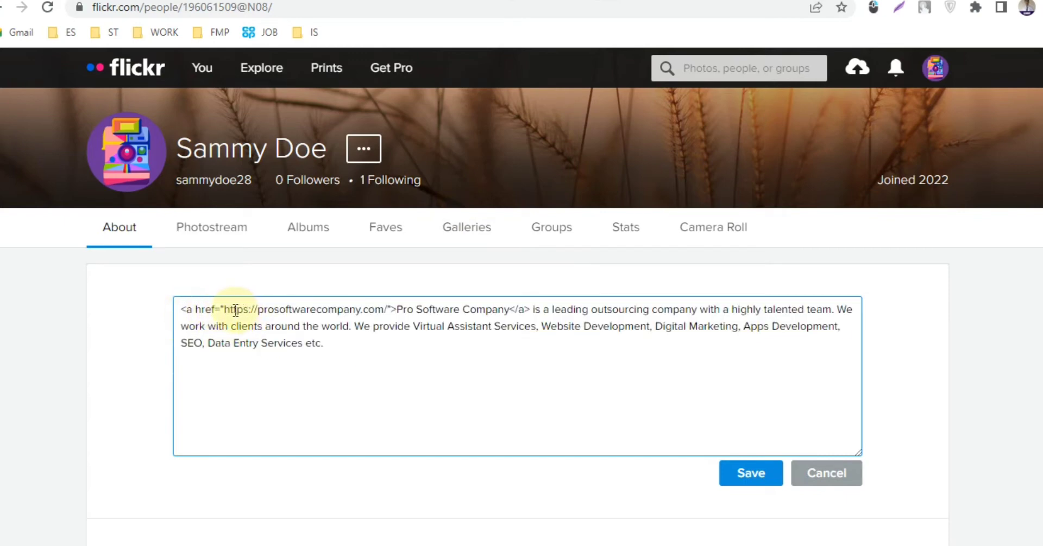
drag(224, 310, 515, 311)
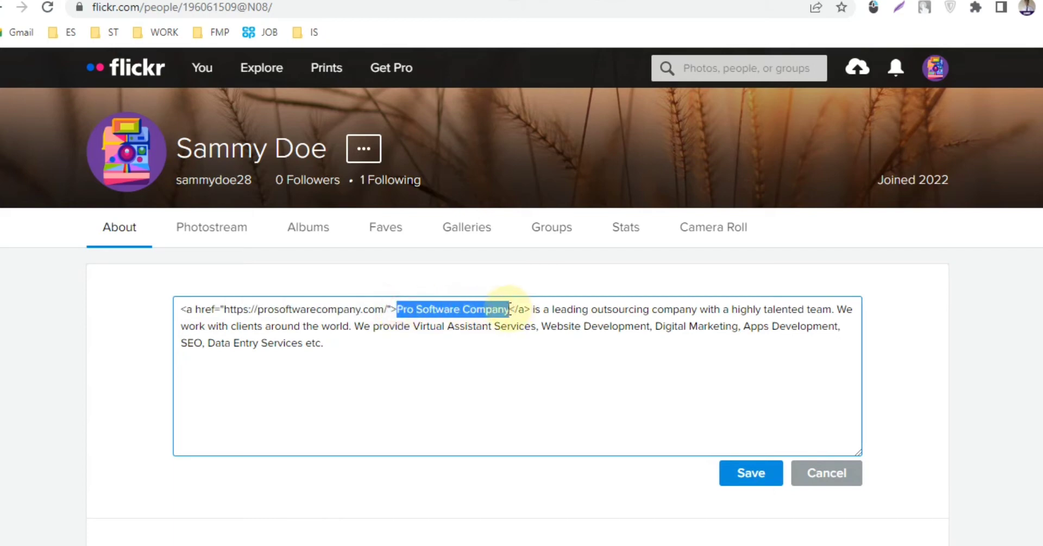
click(771, 478)
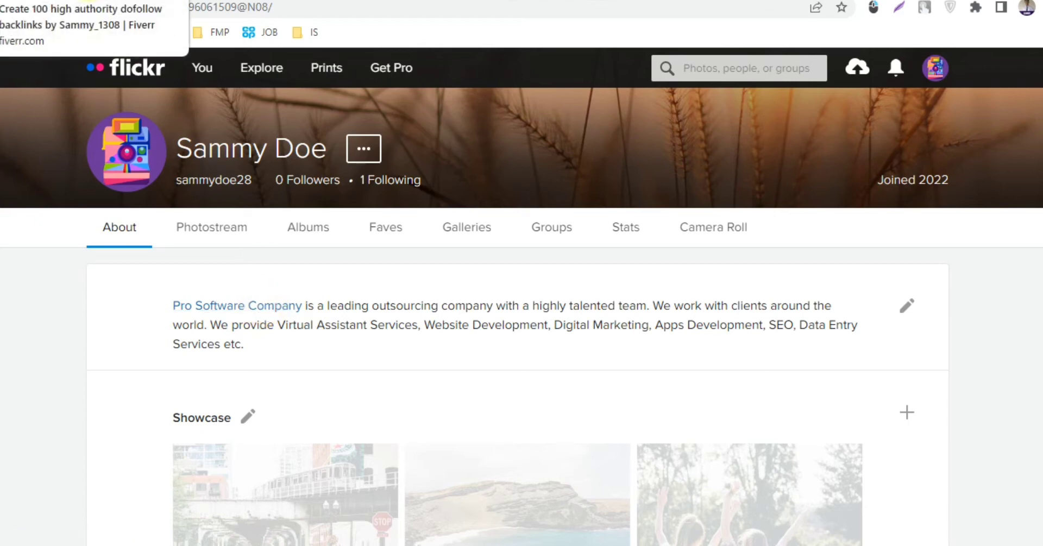
Step: Switch to the Fiverr 100 high authority dofollow backlinks gig and scroll through About This Gig
click(87, 1)
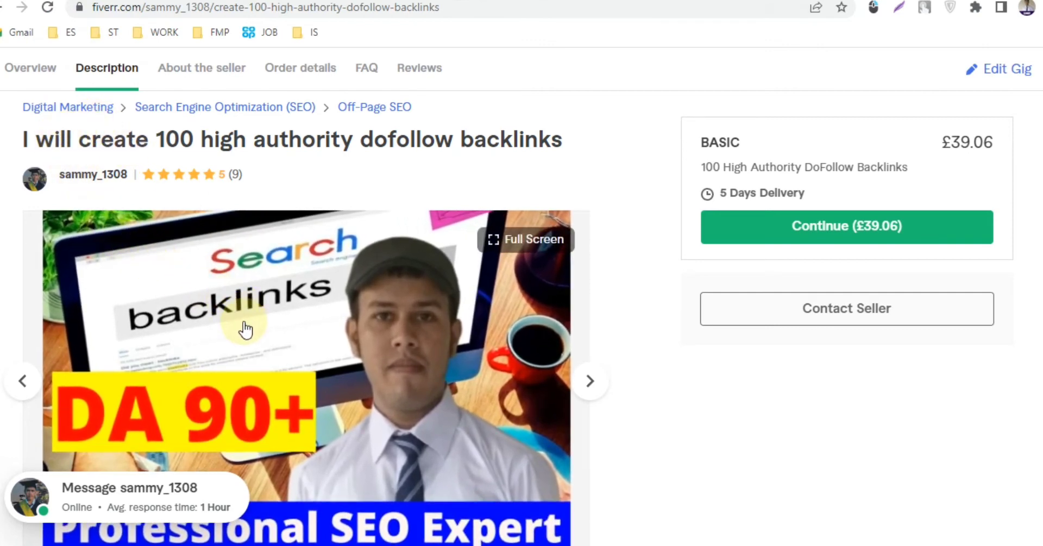
scroll(245, 328, down, 5)
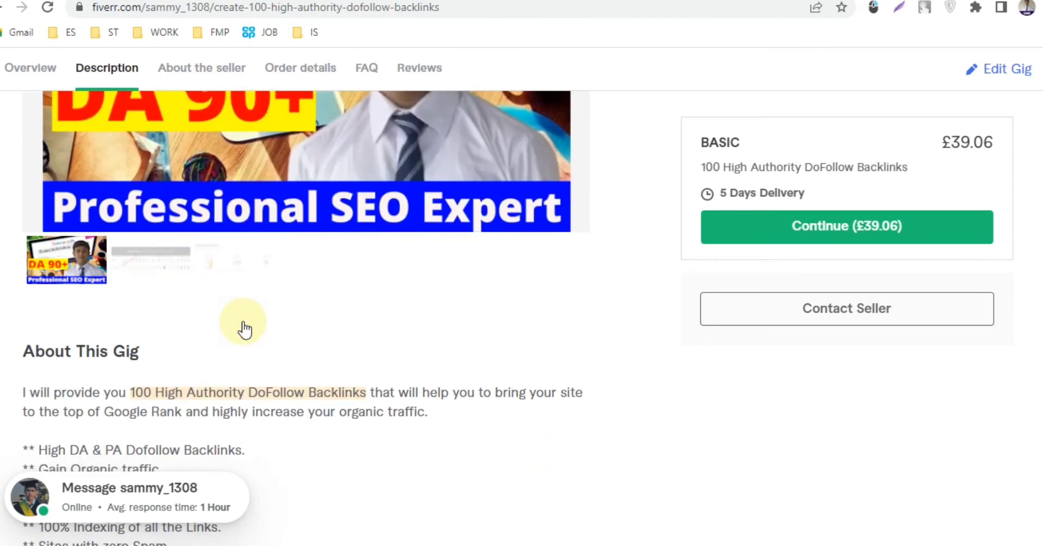
scroll(245, 328, down, 3)
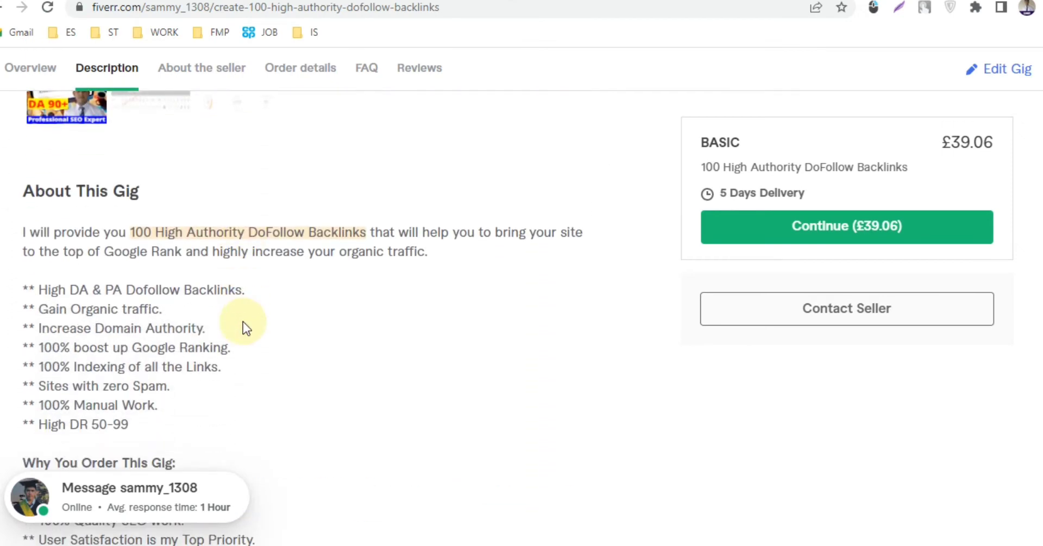
scroll(243, 322, up, 9)
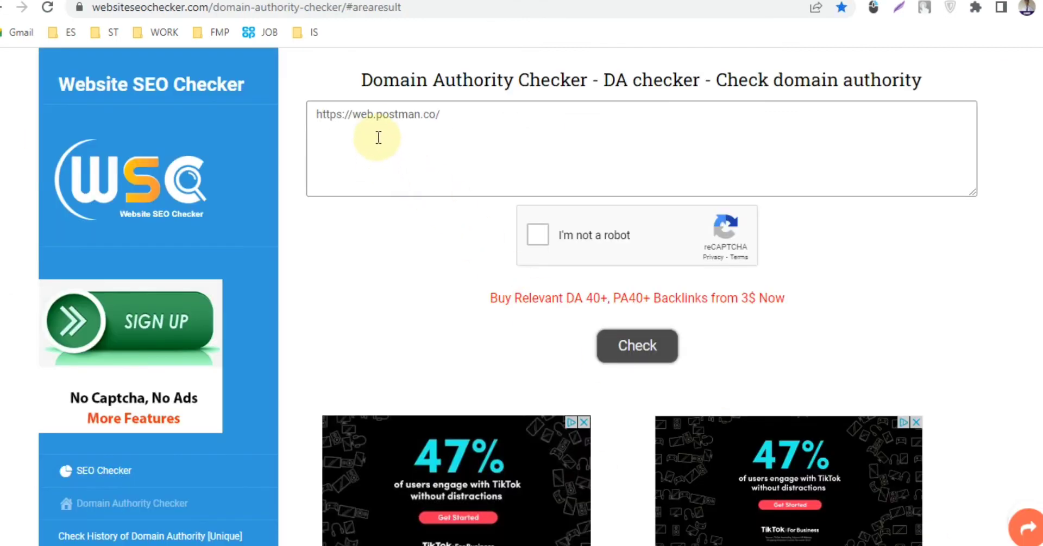
Step: Select the web.postman.co URL in the DA checker and scroll down to its Website Authority results
drag(456, 114, 313, 139)
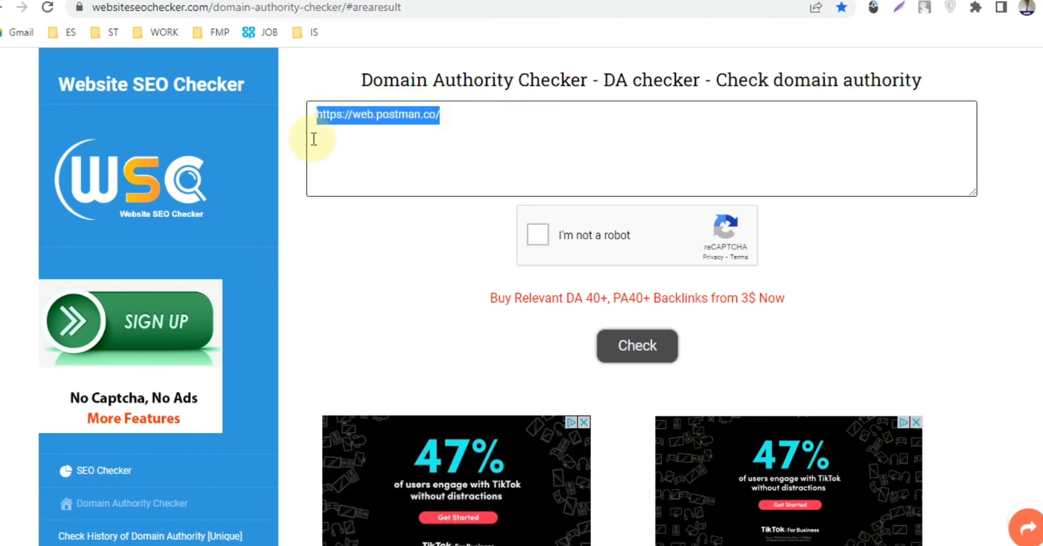
scroll(341, 249, down, 5)
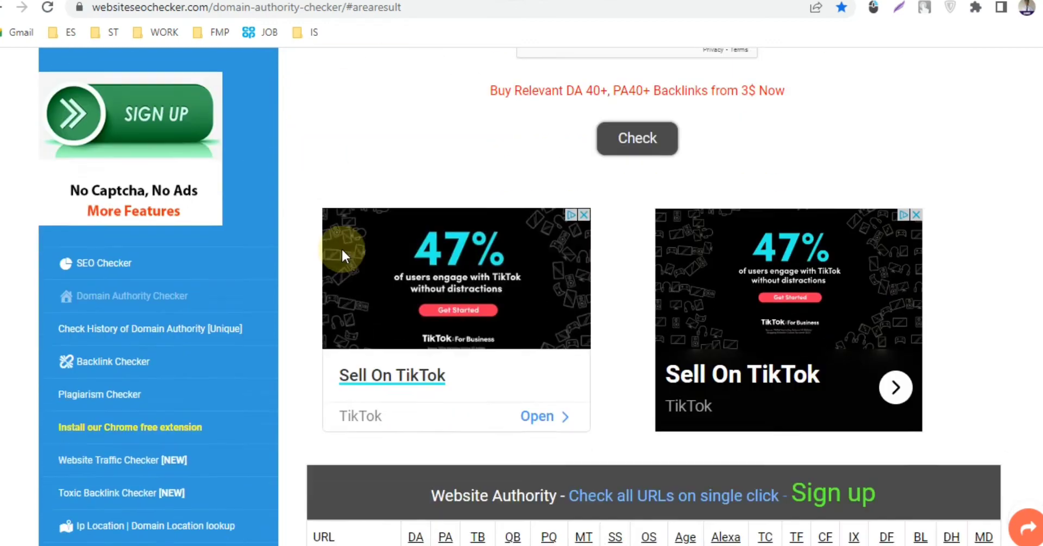
scroll(341, 253, down, 1)
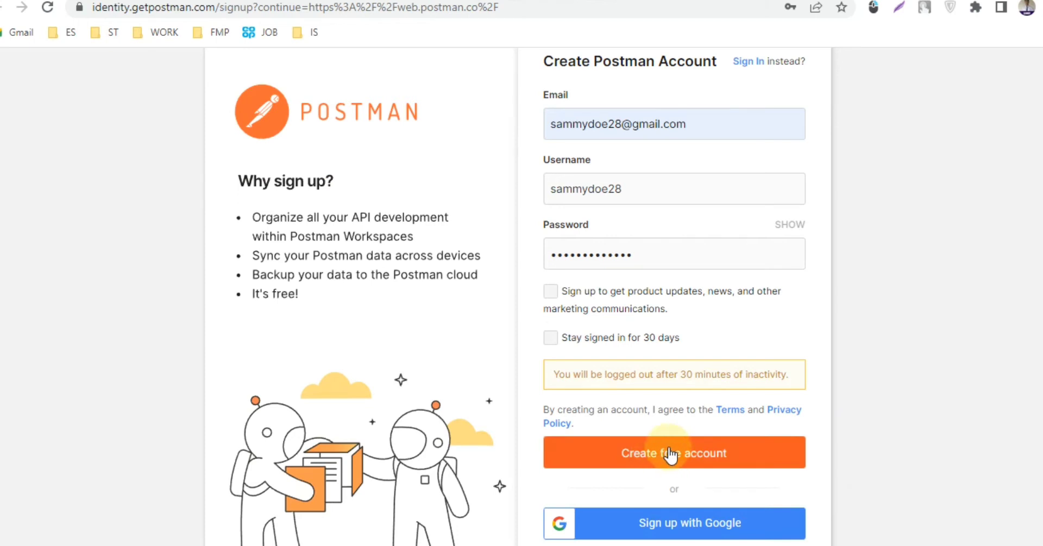
Step: Create the free Postman account with your name and the Fullstack Developer role, skipping team invites
click(671, 455)
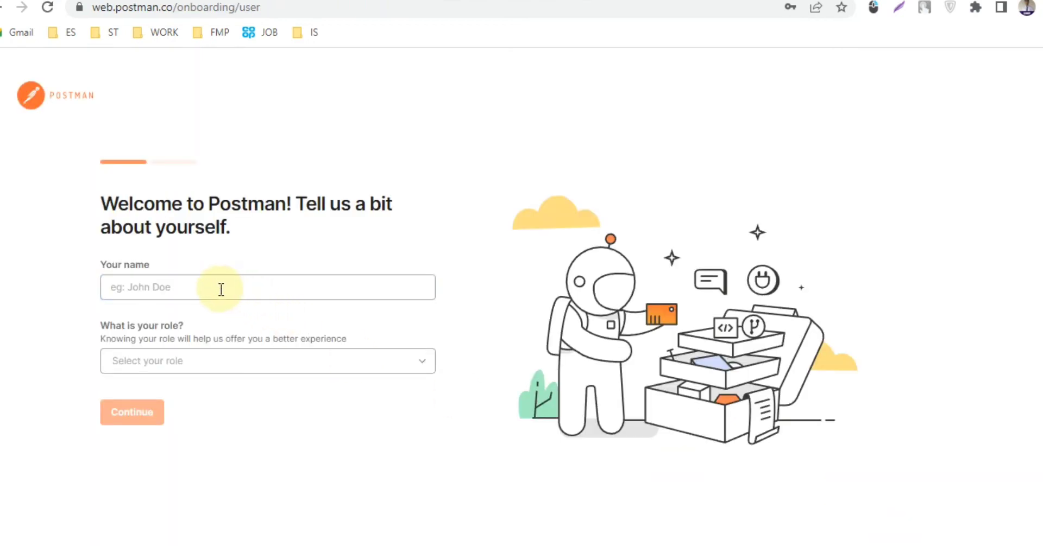
text(Sammy Doe)
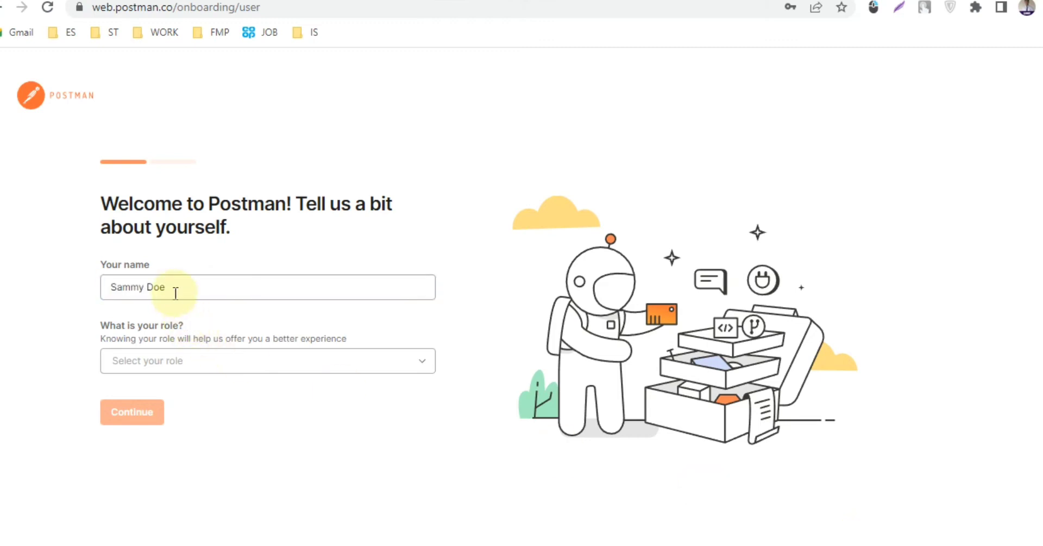
click(157, 361)
scroll(116, 524, down, 3)
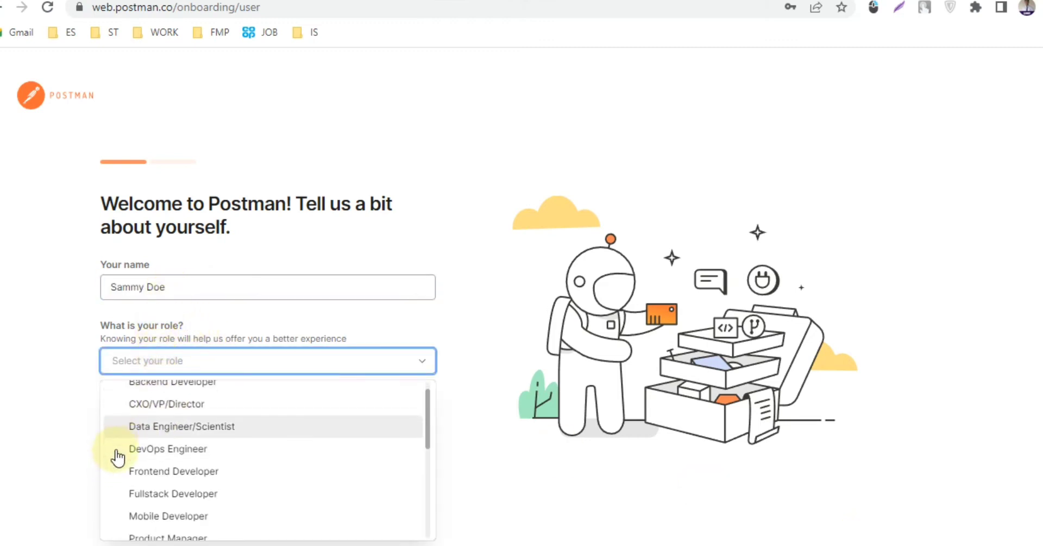
scroll(153, 460, up, 1)
scroll(153, 461, up, 1)
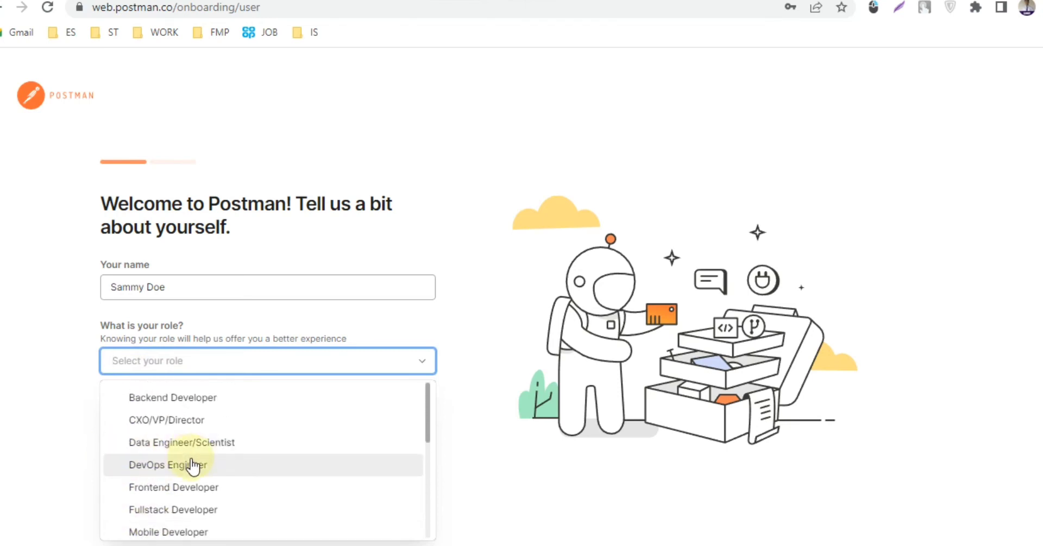
click(183, 510)
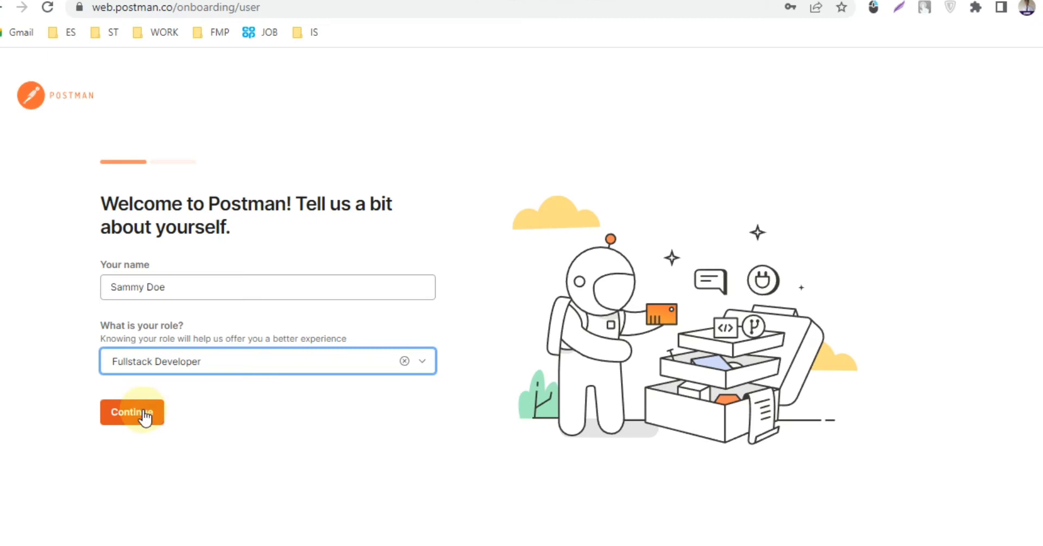
click(144, 415)
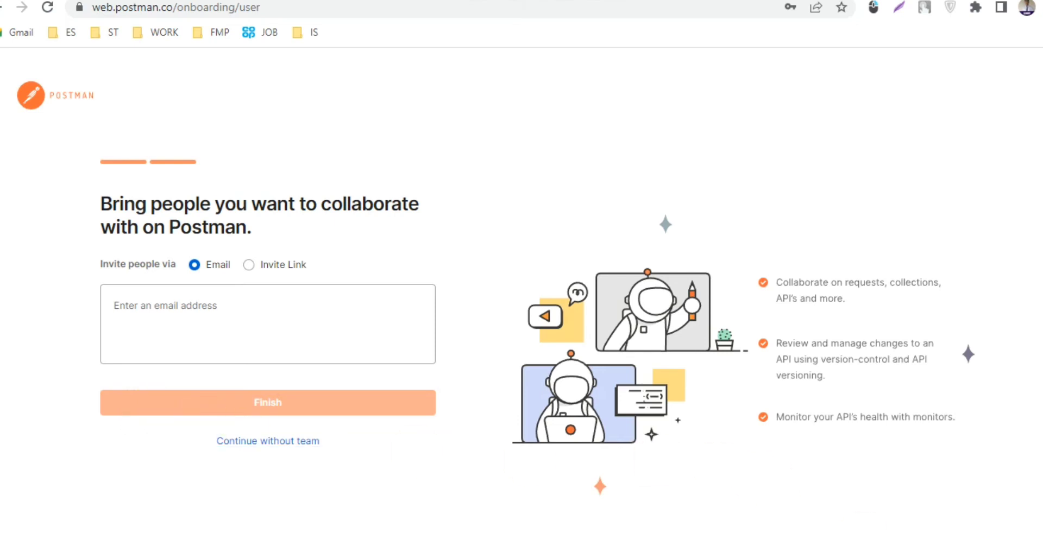
click(300, 442)
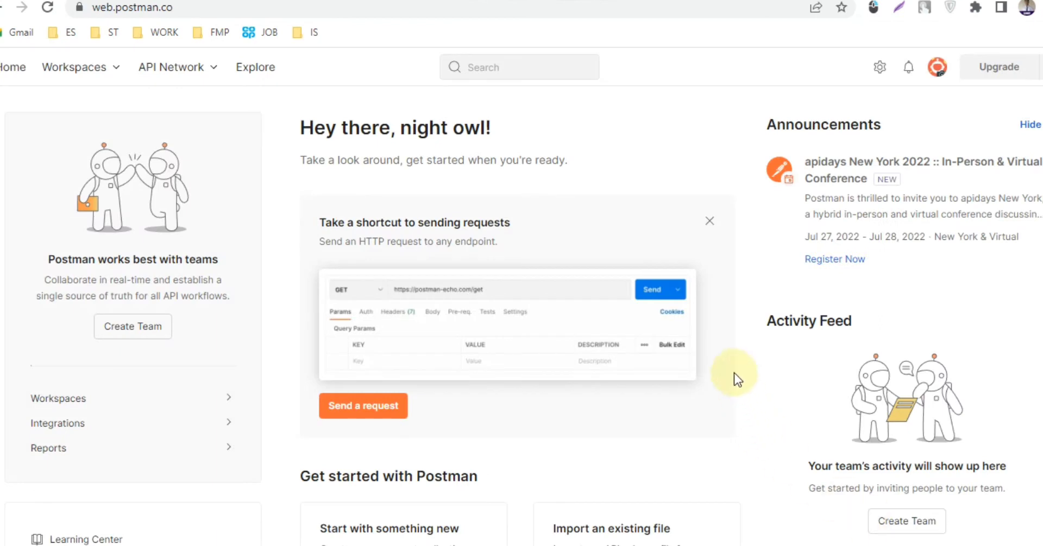
Step: Add prosoftwarecompany.com/ as the Website in the Postman profile settings, then return to the public profile
click(937, 67)
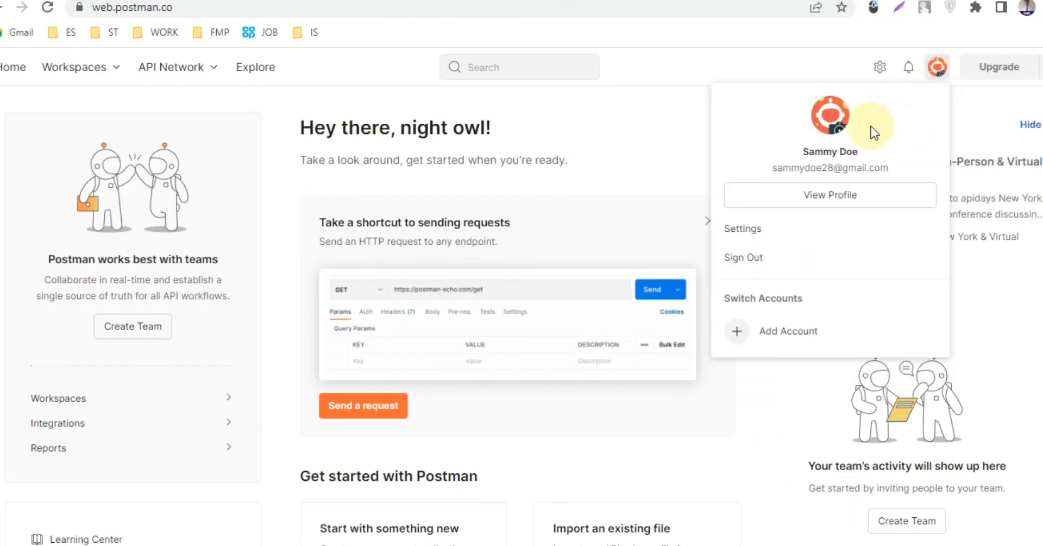
click(842, 202)
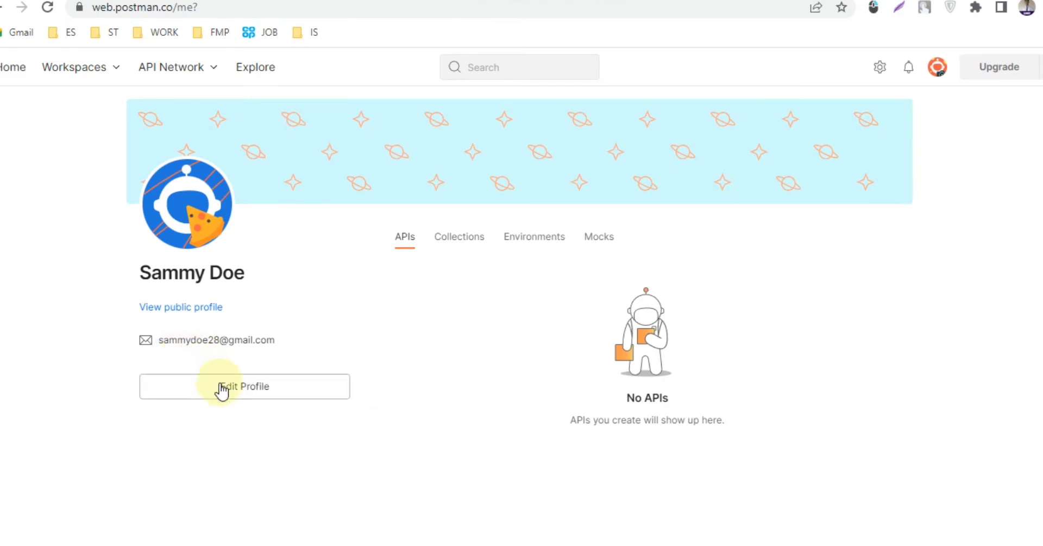
click(241, 391)
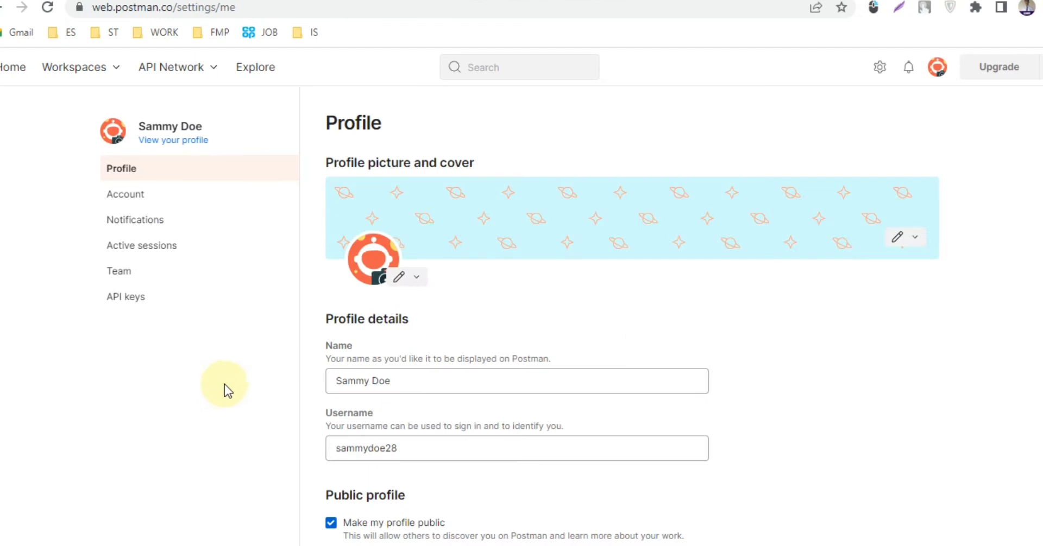
scroll(368, 380, down, 5)
scroll(369, 377, down, 2)
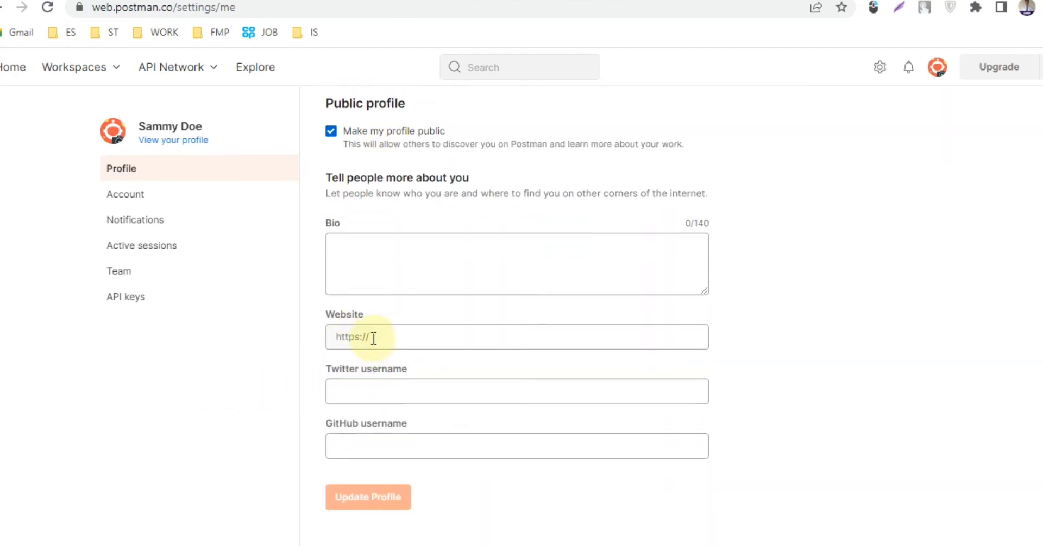
text(prosoftwarecompany.com/)
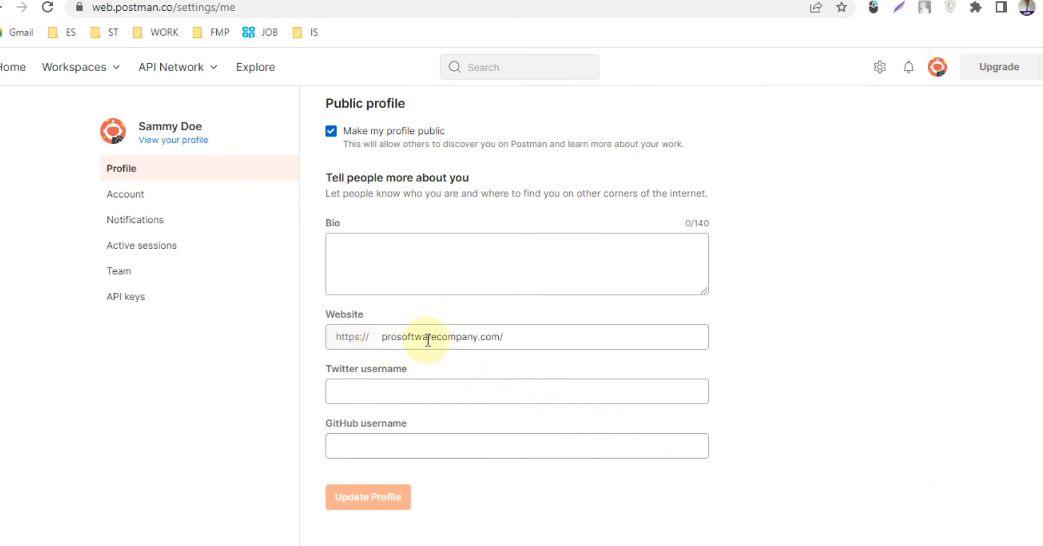
drag(528, 338, 332, 347)
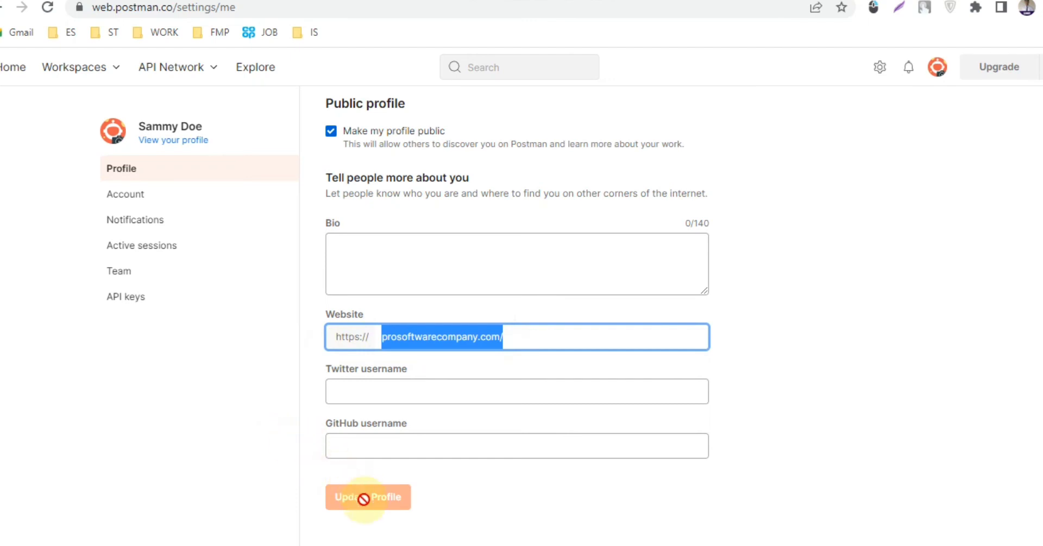
scroll(319, 443, up, 2)
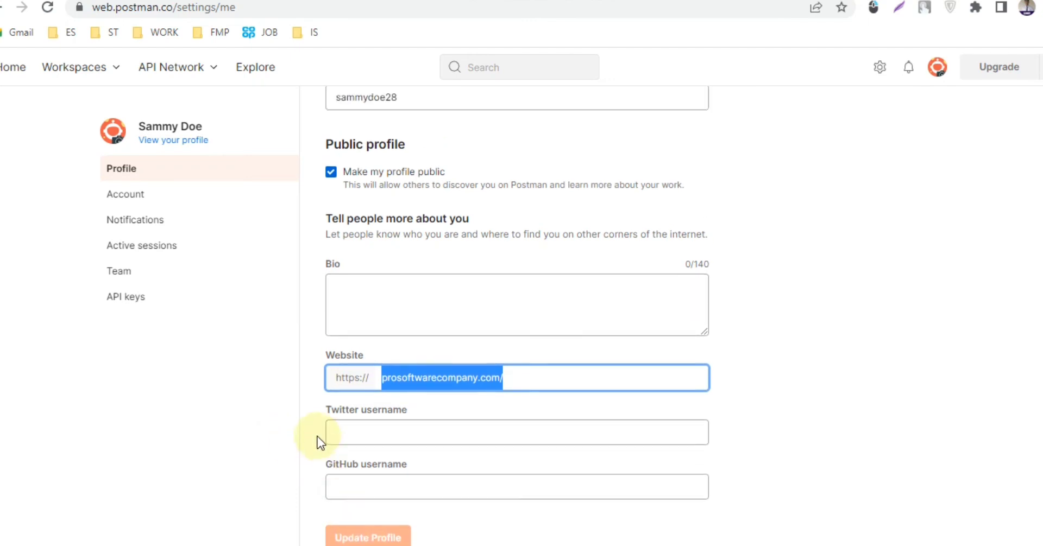
click(194, 142)
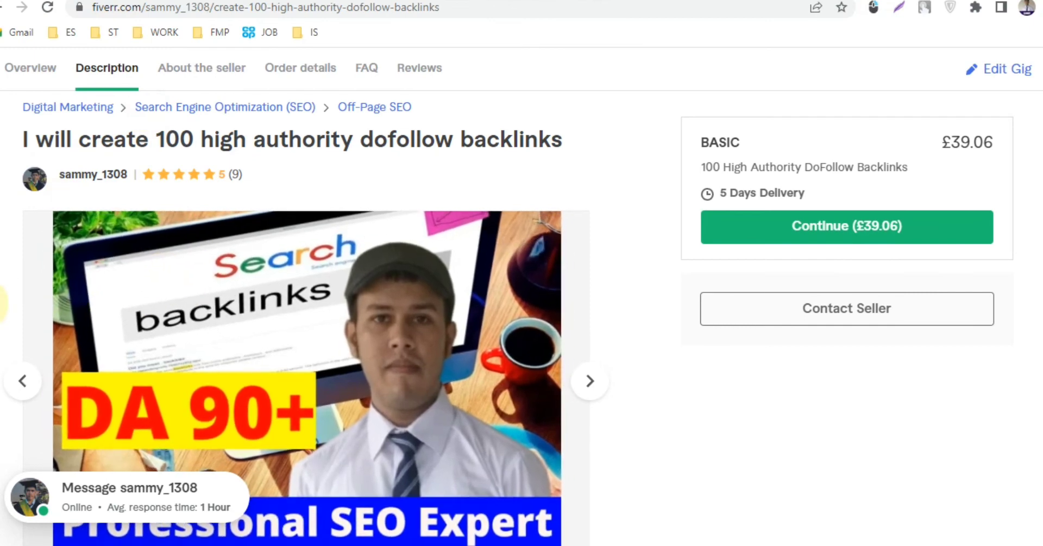
scroll(2, 302, down, 7)
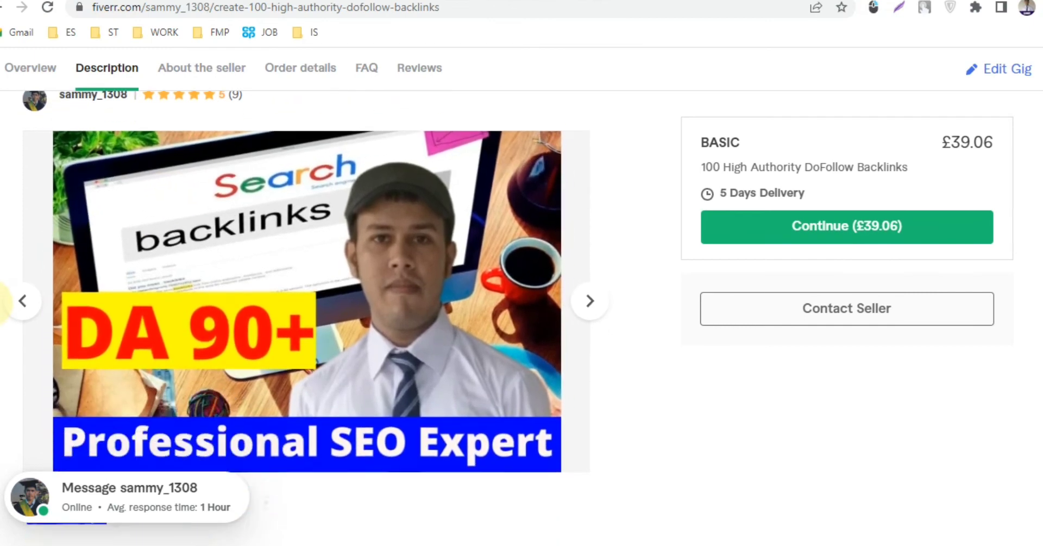
scroll(3, 310, down, 3)
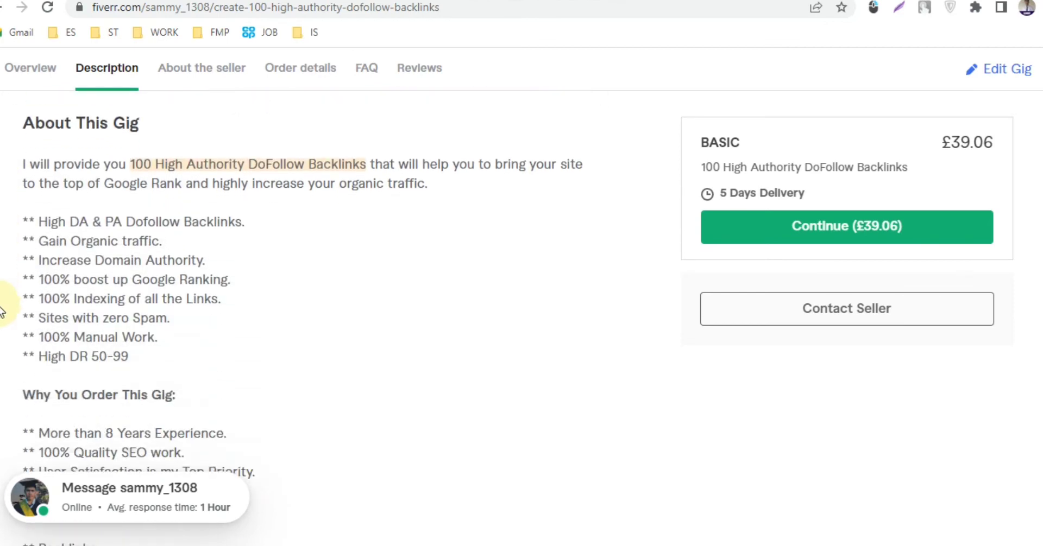
scroll(3, 310, up, 2)
scroll(2, 311, up, 7)
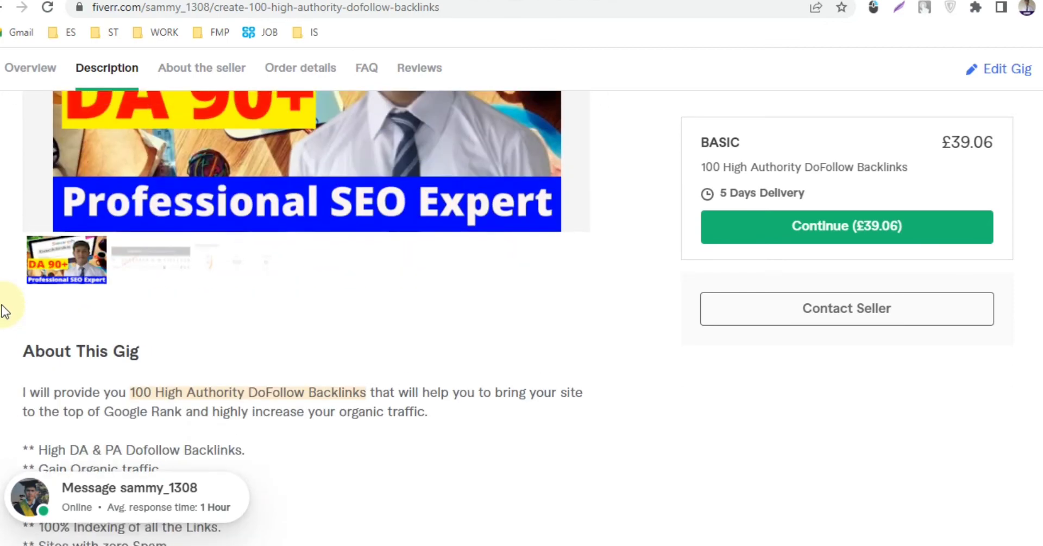
scroll(2, 305, up, 1)
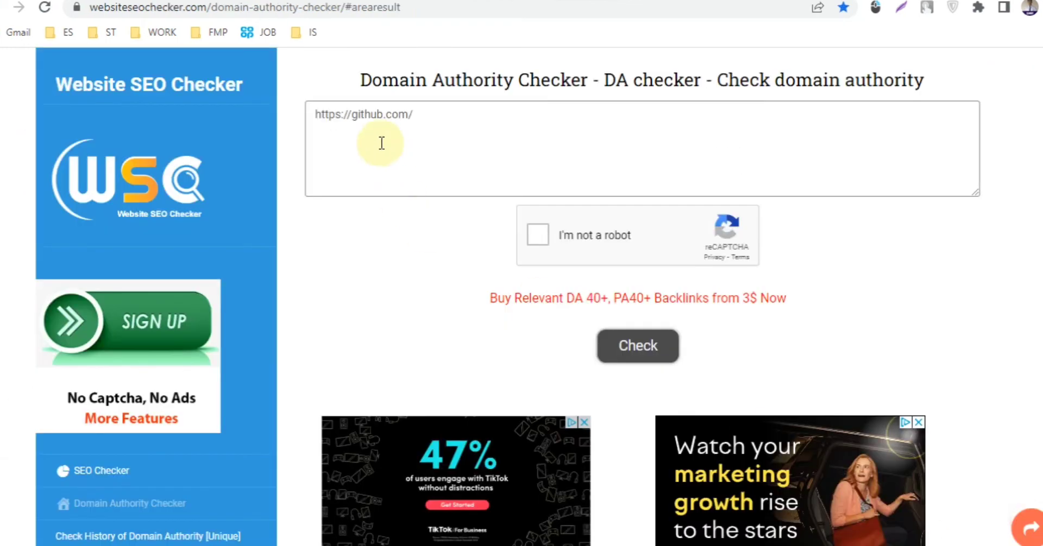
Step: Select the github.com URL in the checker and scroll to its Website Authority results (DA 96, PA 92)
drag(433, 119, 310, 114)
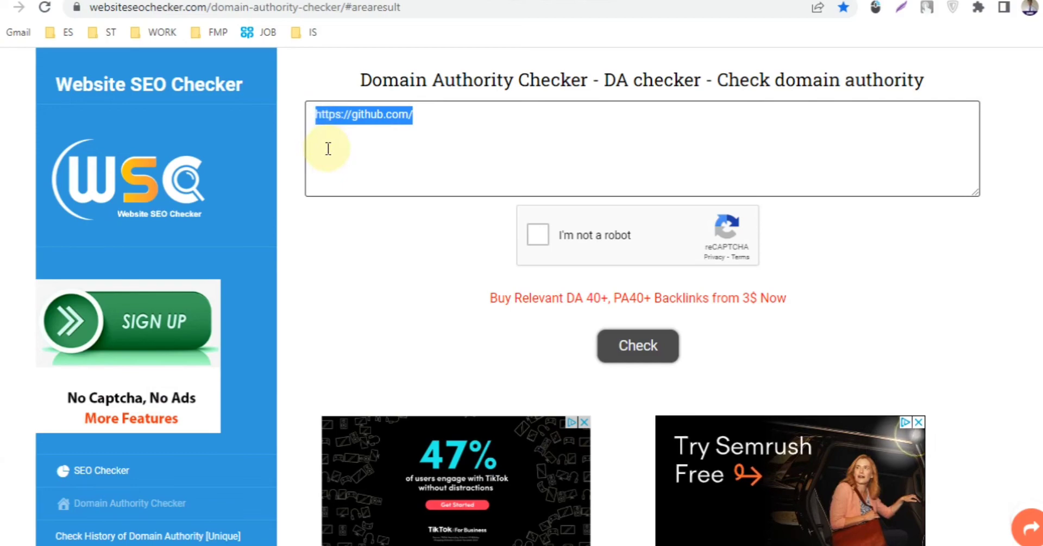
scroll(340, 187, down, 7)
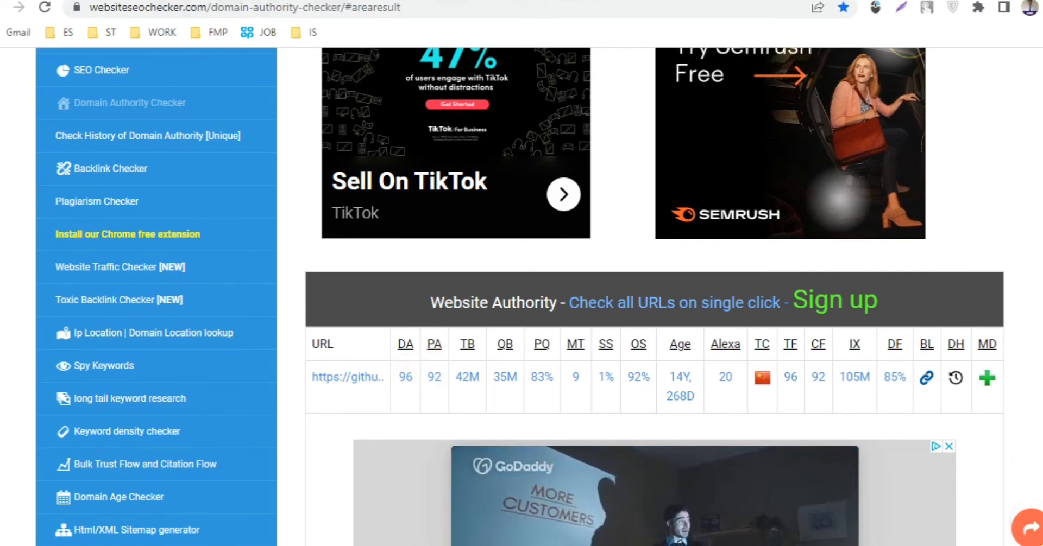
Step: Start the GitHub sign-up, entering the email, the pasted password and a username
click(528, 0)
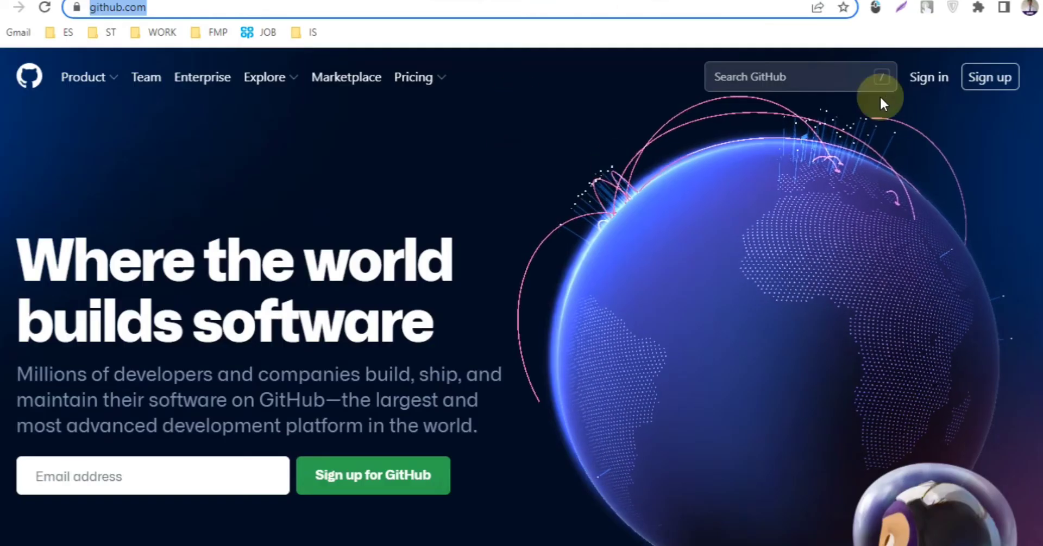
click(984, 79)
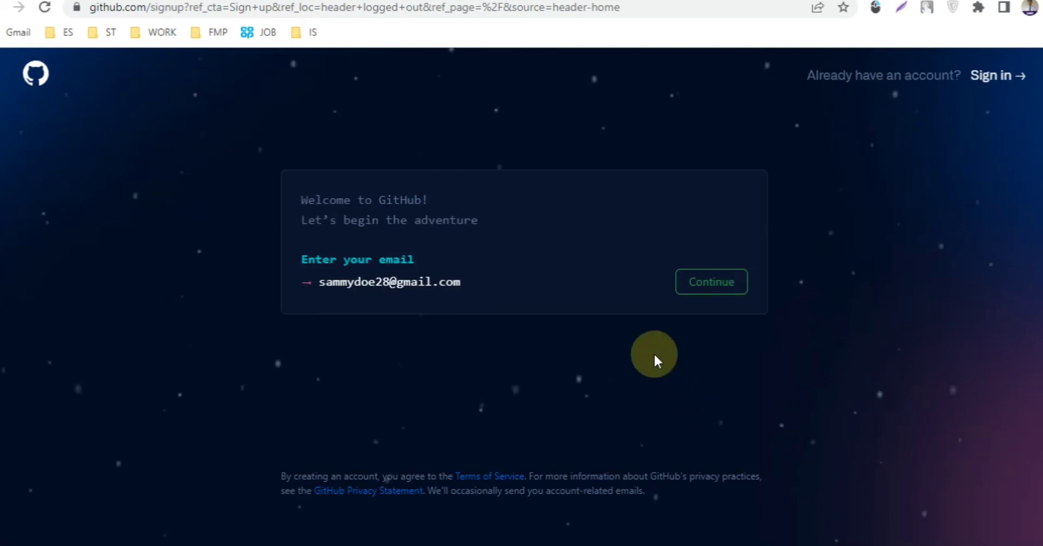
click(705, 284)
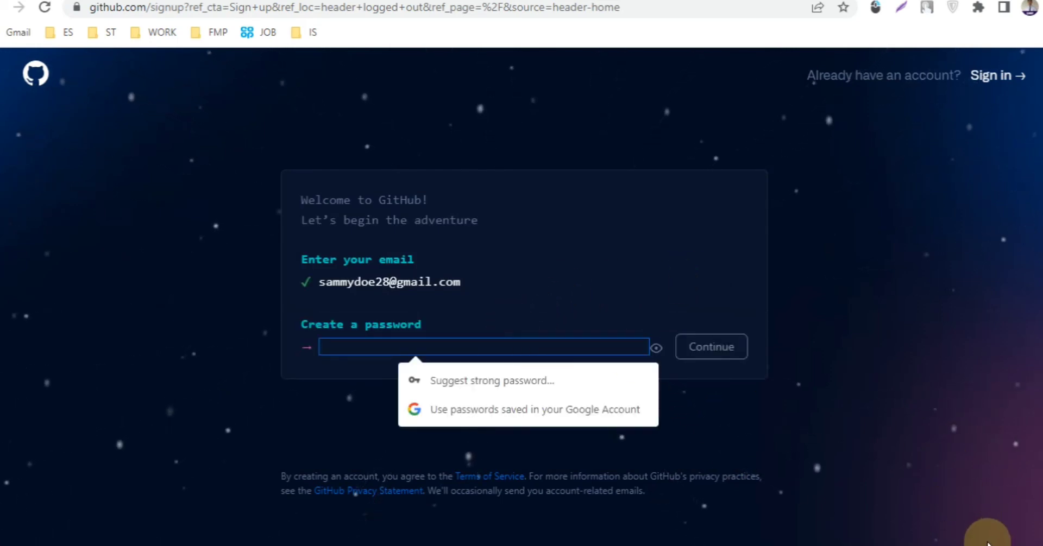
key(ctrl+v)
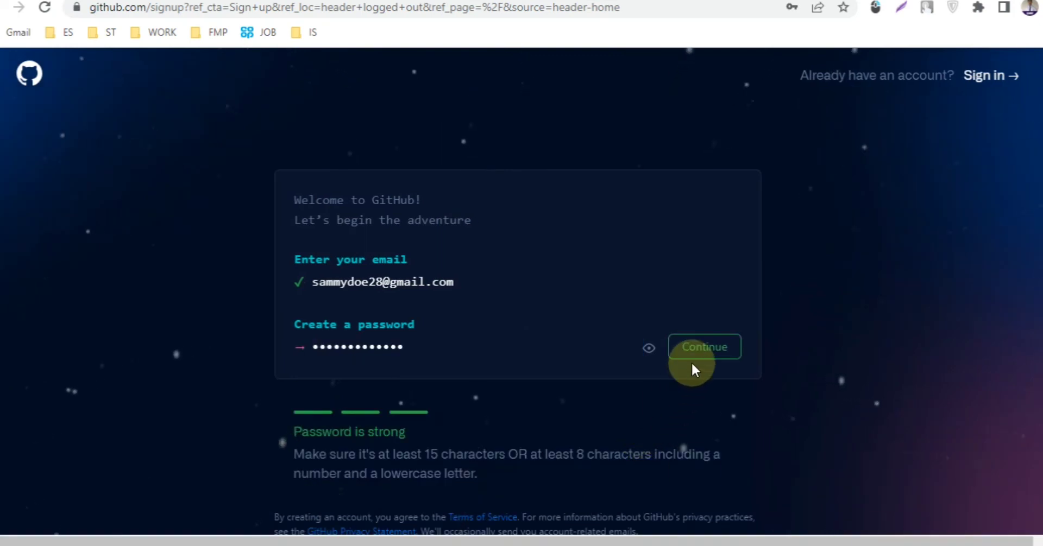
click(697, 346)
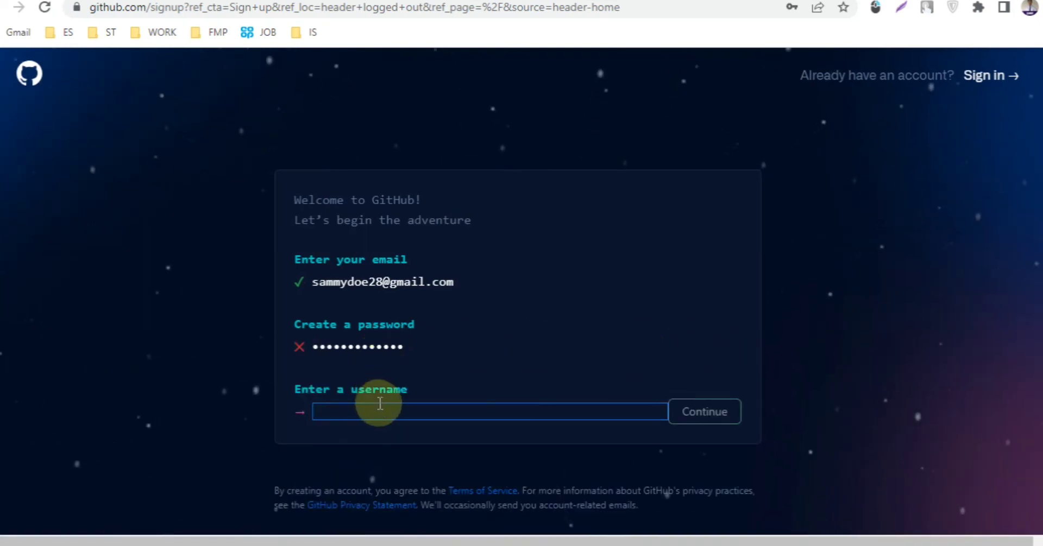
text(samm)
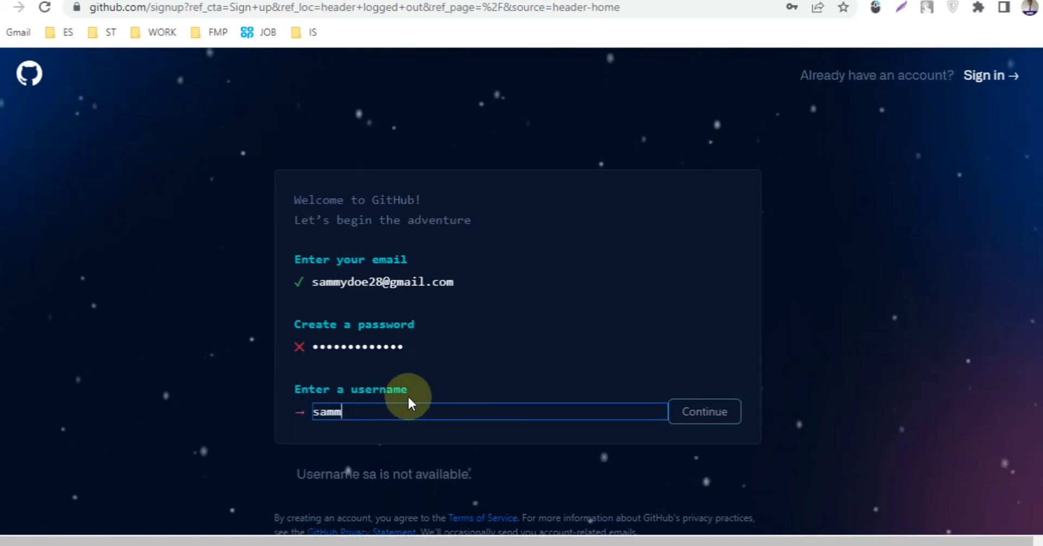
text(ydoe28)
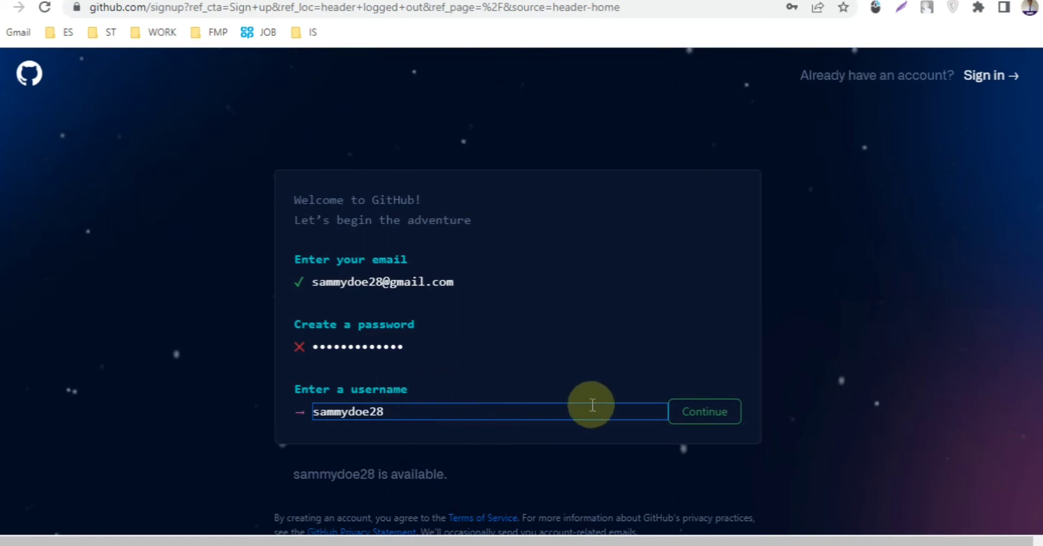
click(681, 413)
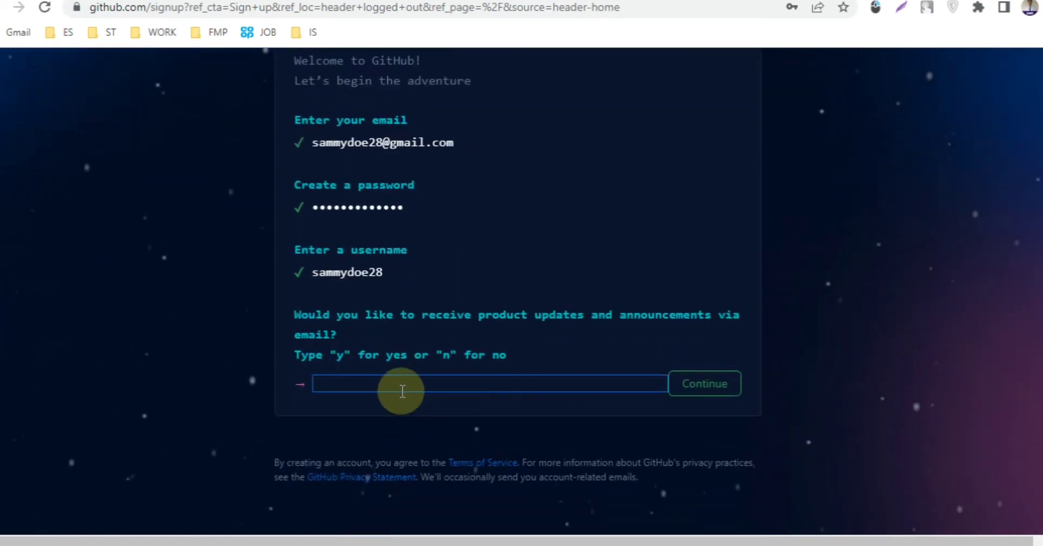
Step: Decline product update emails, solve the spiral galaxy puzzles, and create the GitHub account
text(n)
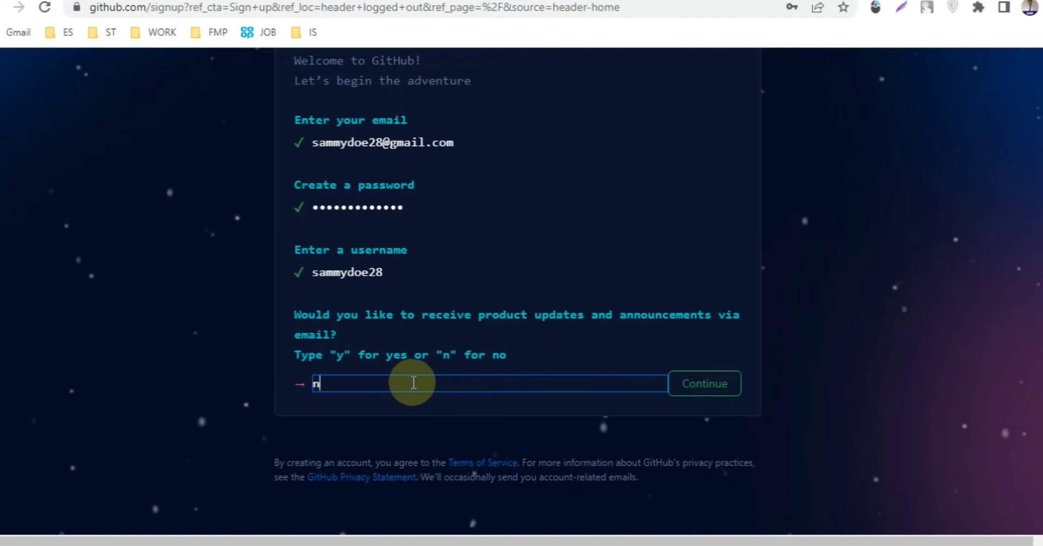
click(691, 383)
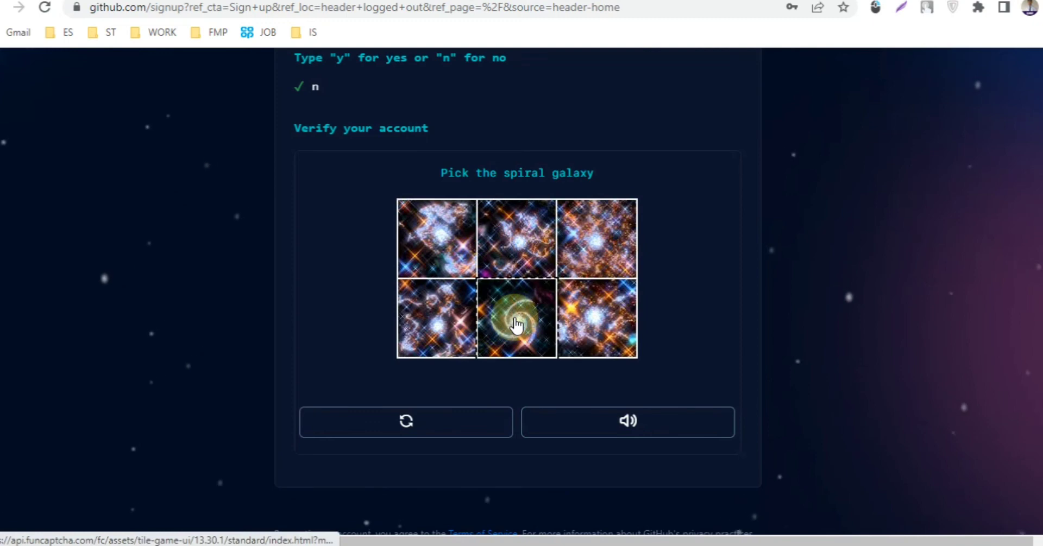
click(516, 325)
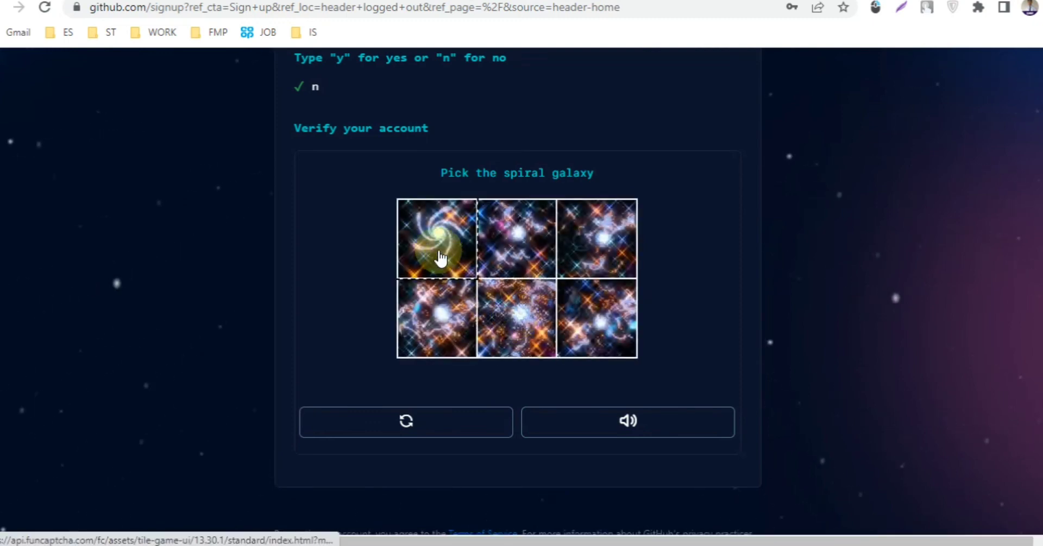
click(451, 253)
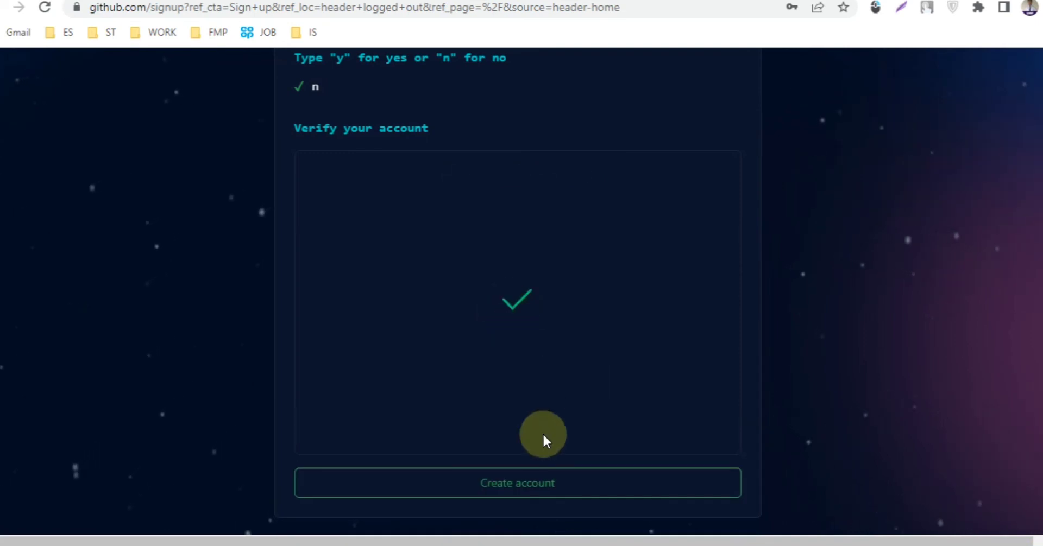
click(538, 487)
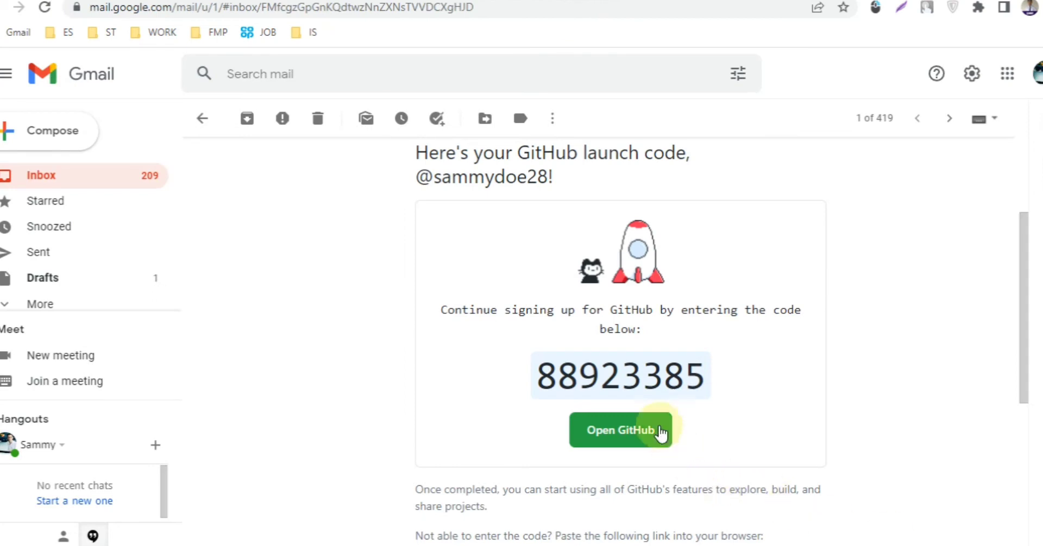
Step: Highlight the eight-digit launch code in GitHub's Gmail email
click(596, 373)
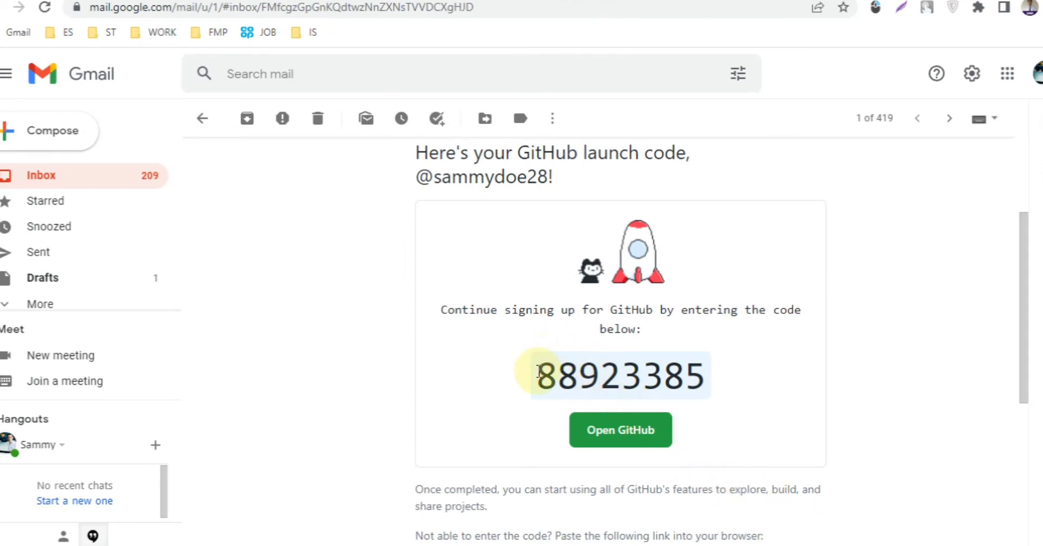
drag(537, 373, 701, 379)
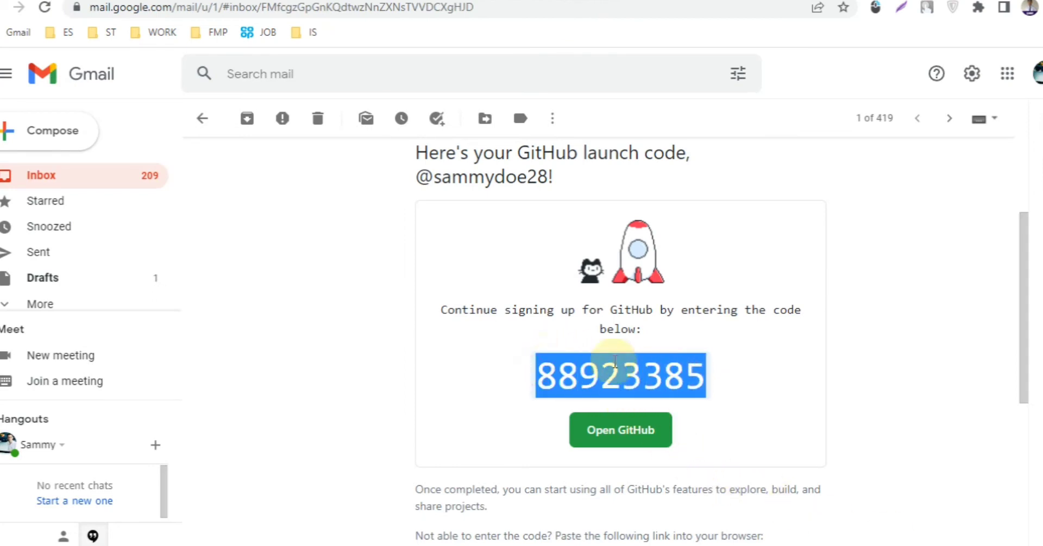
click(533, 332)
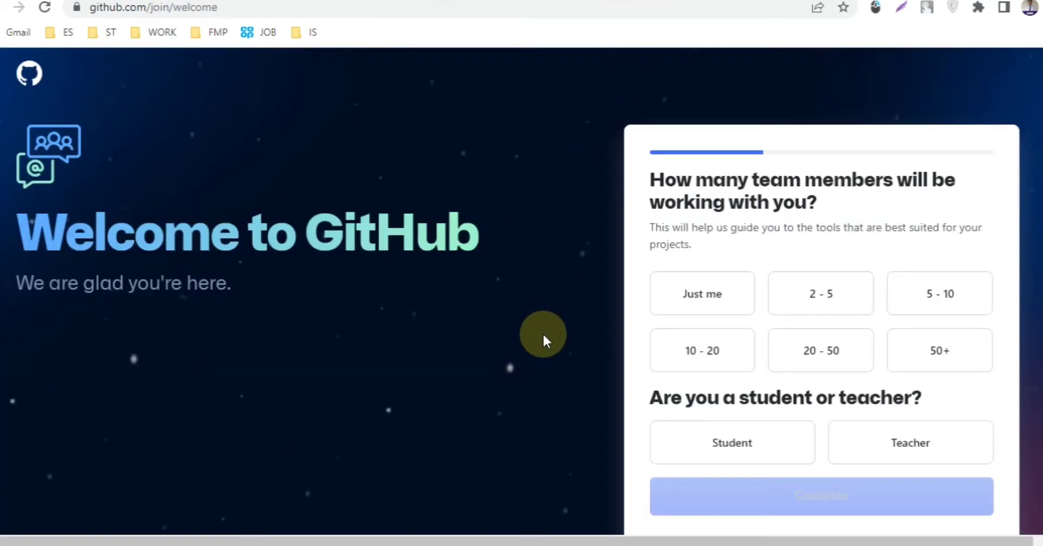
Step: Skip GitHub's welcome personalization and go to Your profile from the avatar menu
scroll(541, 337, down, 1)
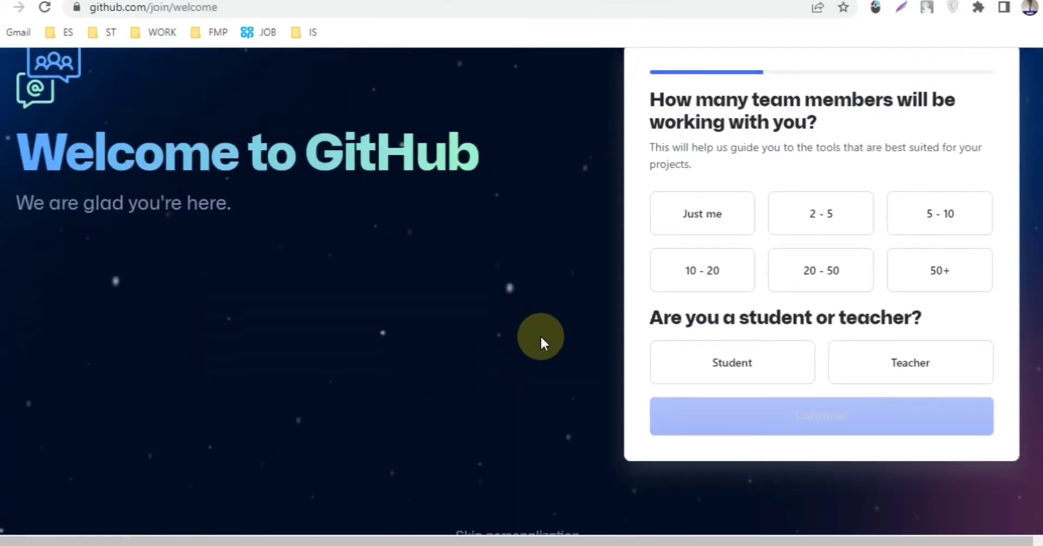
scroll(537, 353, down, 1)
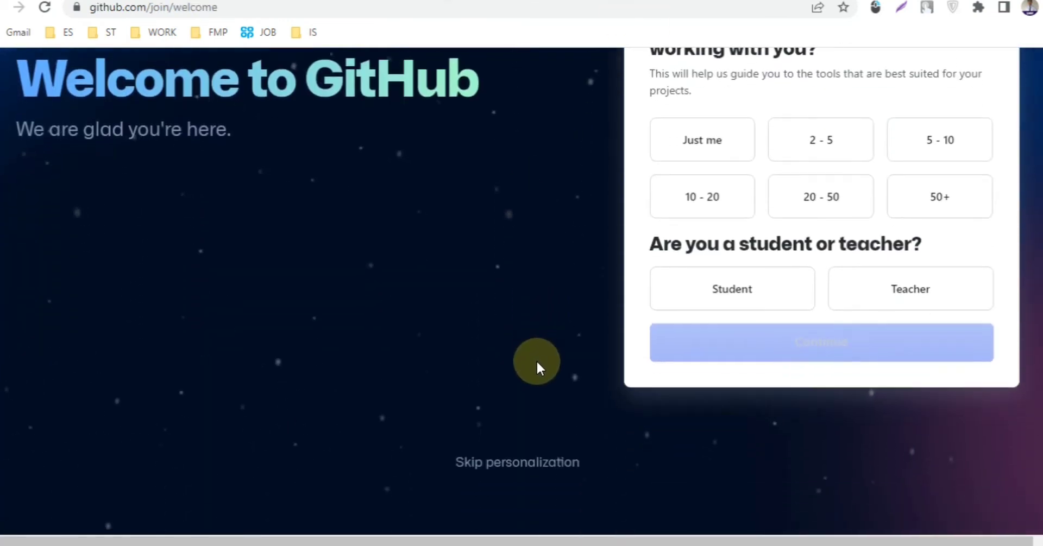
click(526, 464)
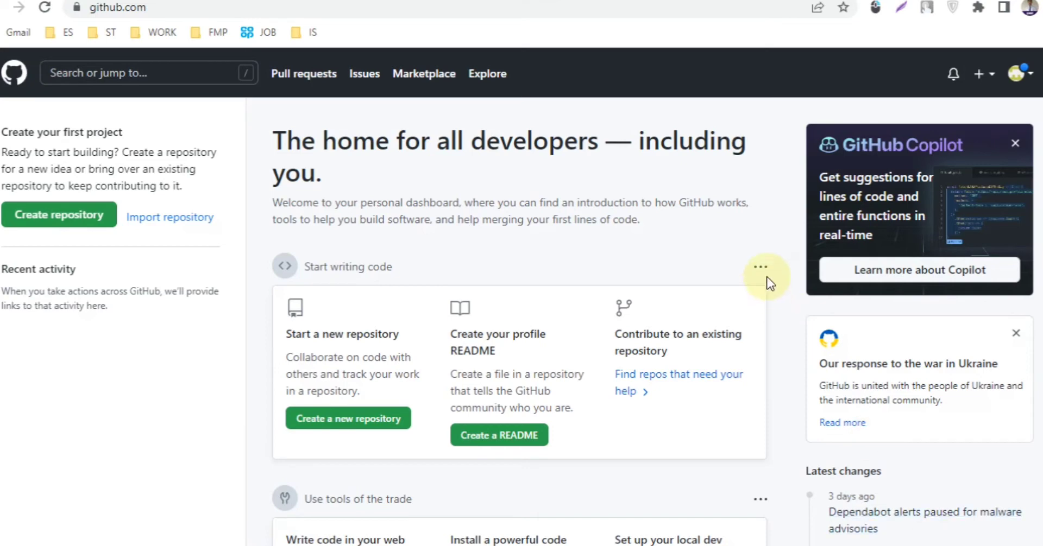
click(1034, 81)
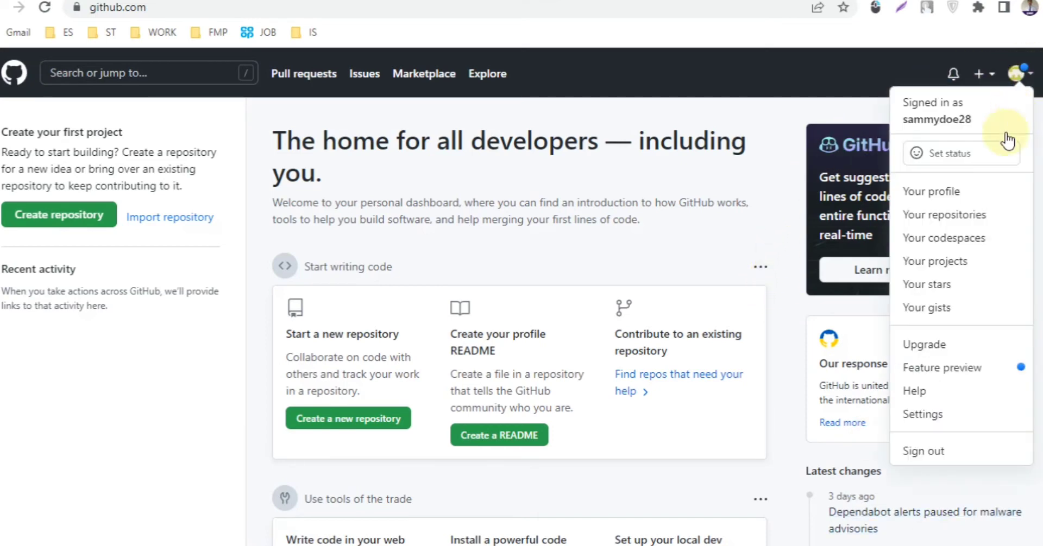
click(956, 196)
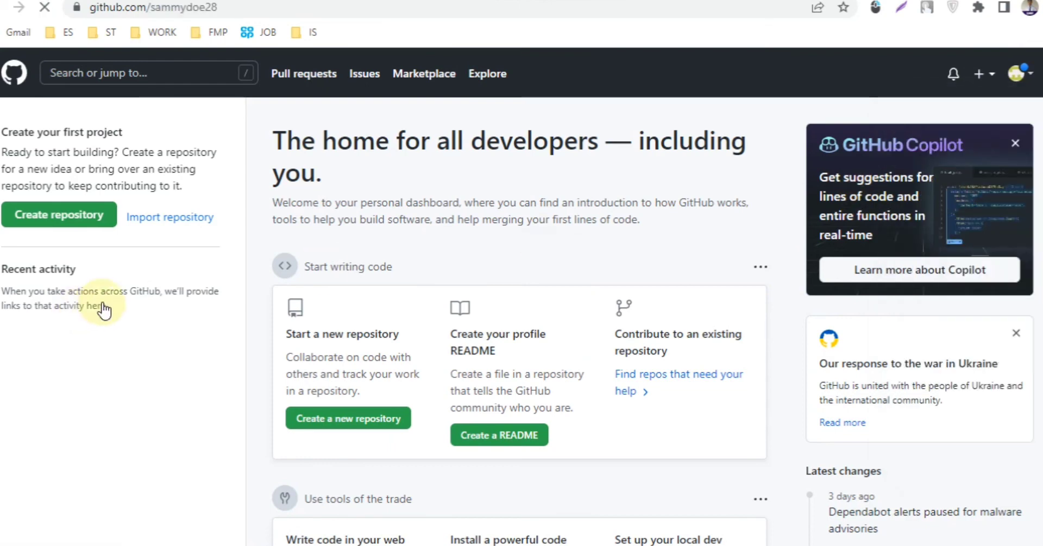
scroll(155, 345, down, 2)
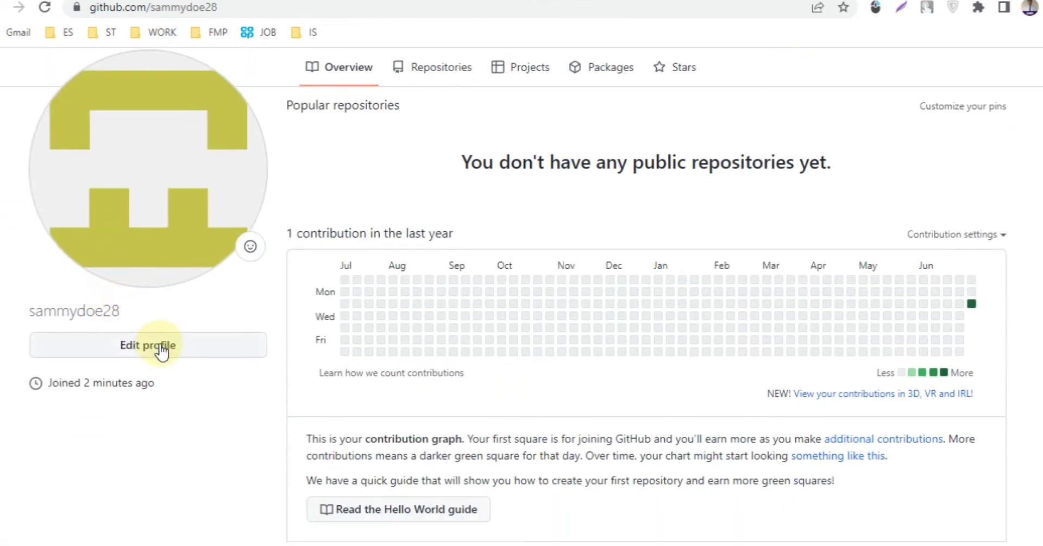
click(160, 345)
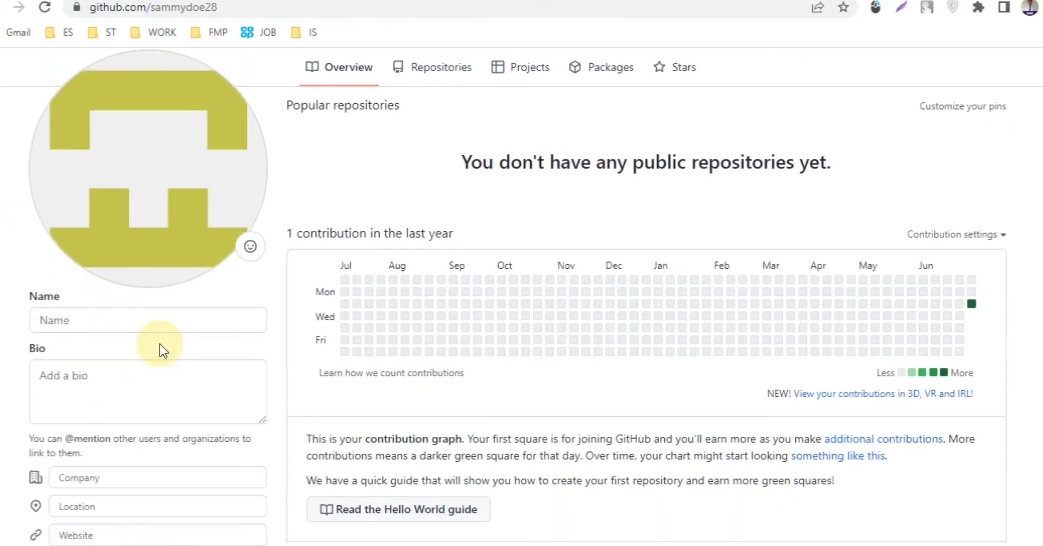
scroll(39, 395, down, 2)
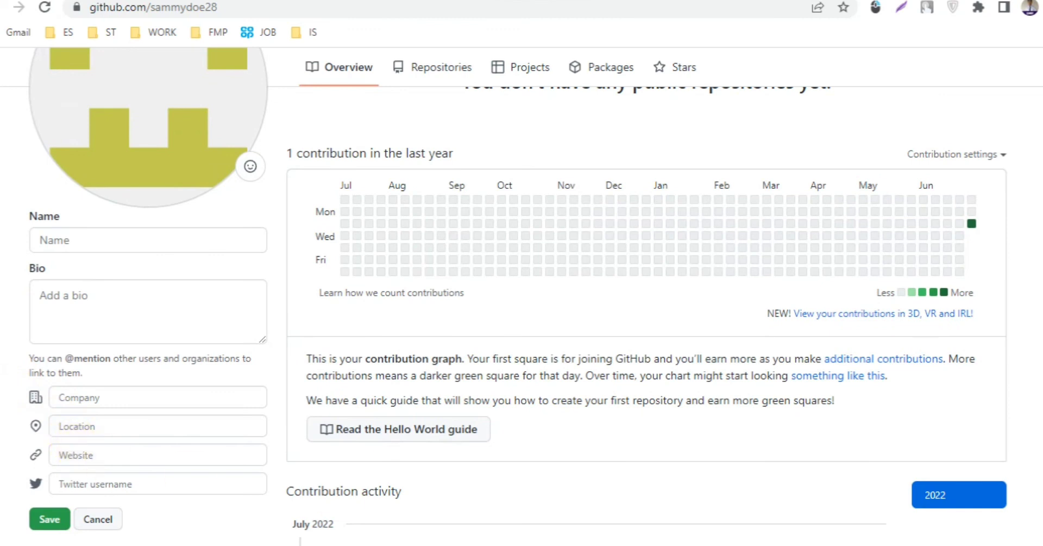
text(https://prosoftwarecompany.com/)
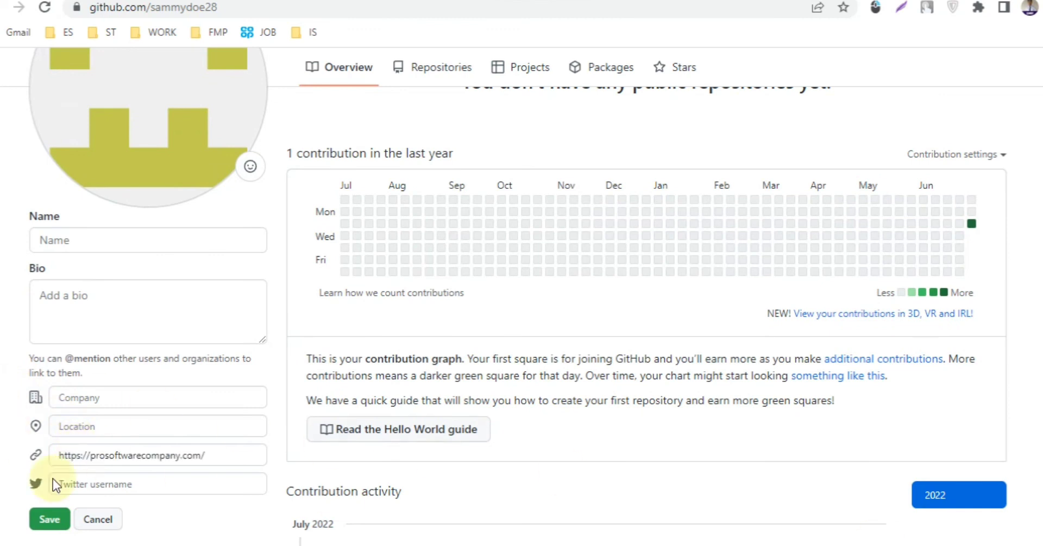
click(49, 520)
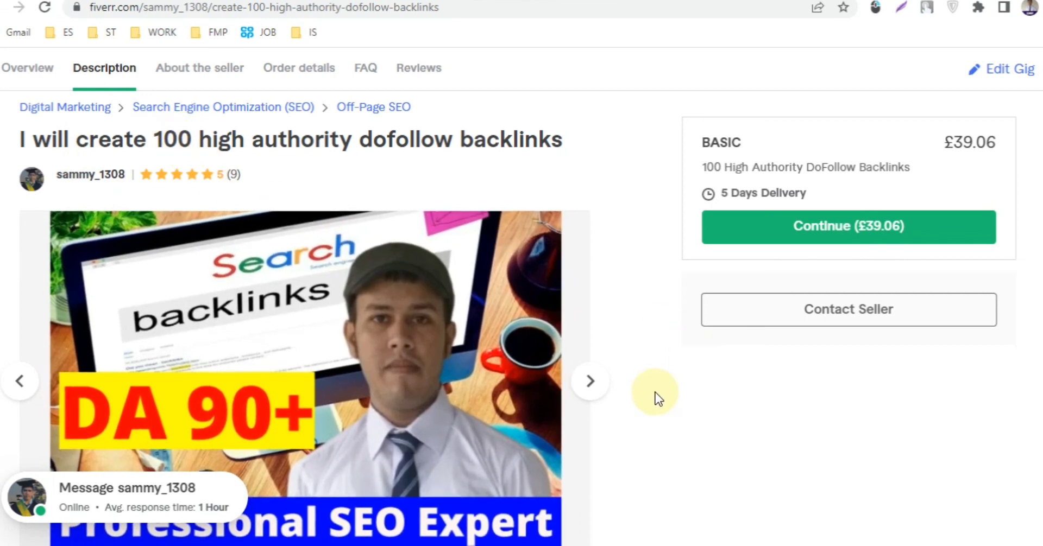
scroll(655, 392, down, 7)
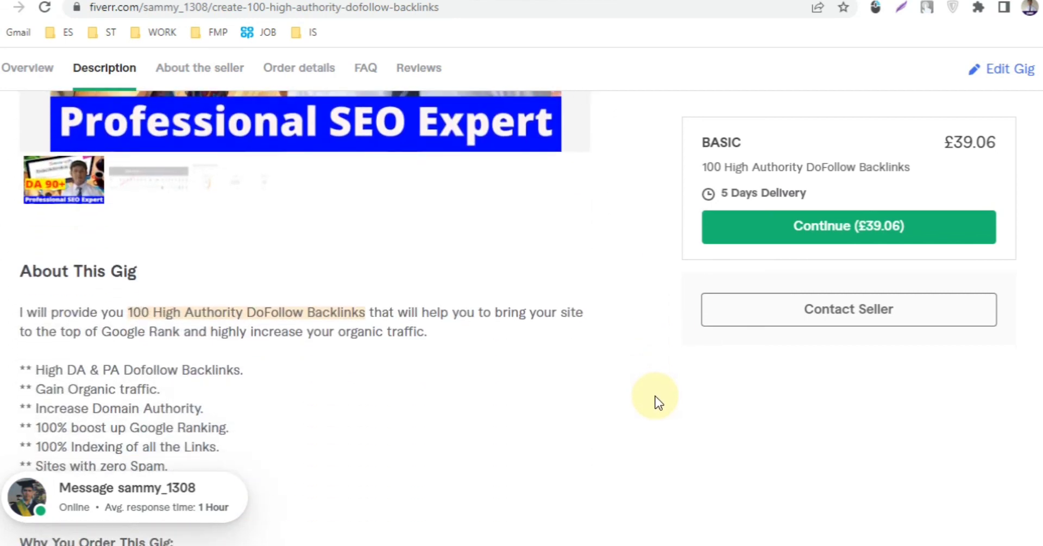
scroll(894, 483, down, 2)
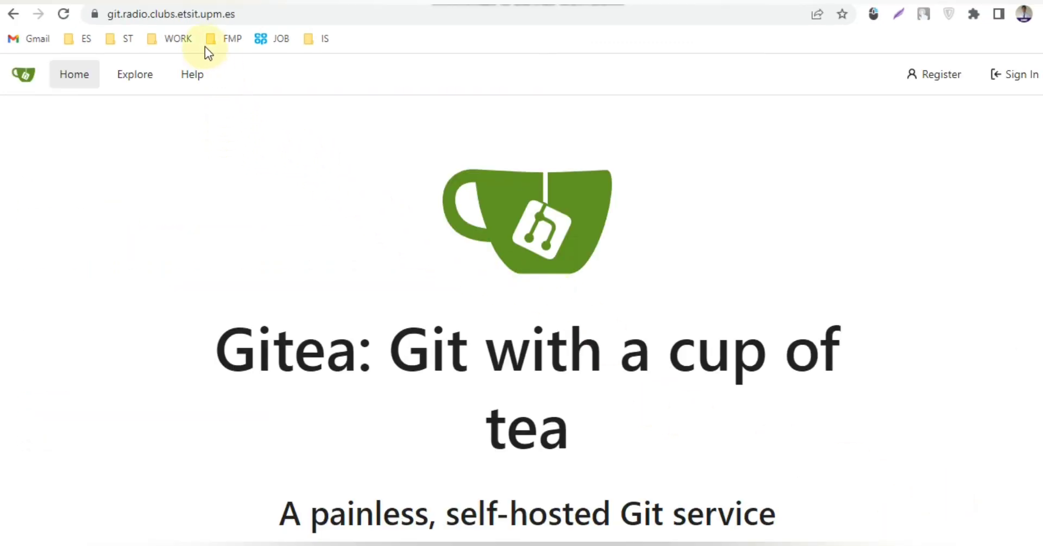
Step: Register a new Gitea account on git.radio.clubs.etsit.upm.es with the CAPTCHA answer and confirm success
click(257, 12)
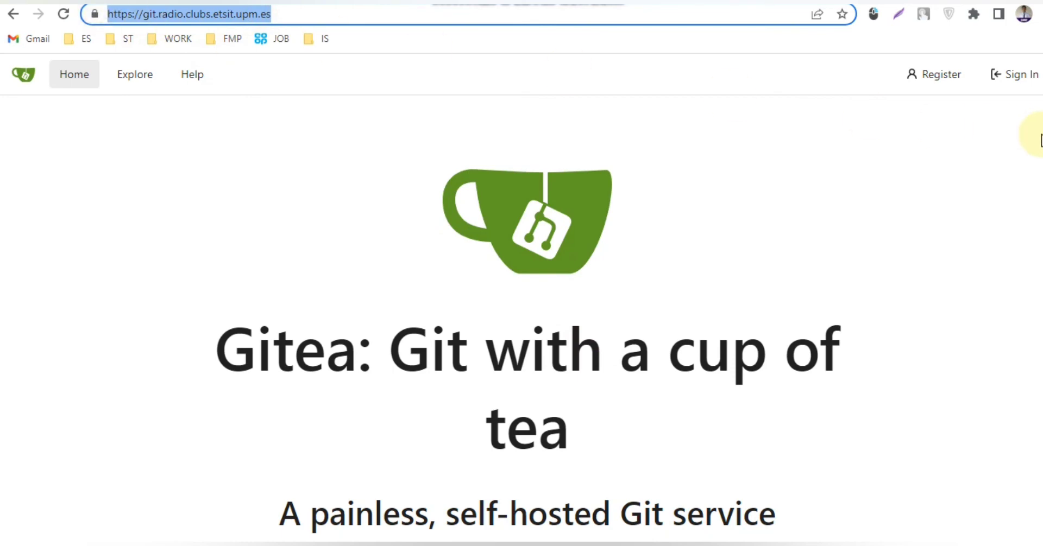
click(933, 77)
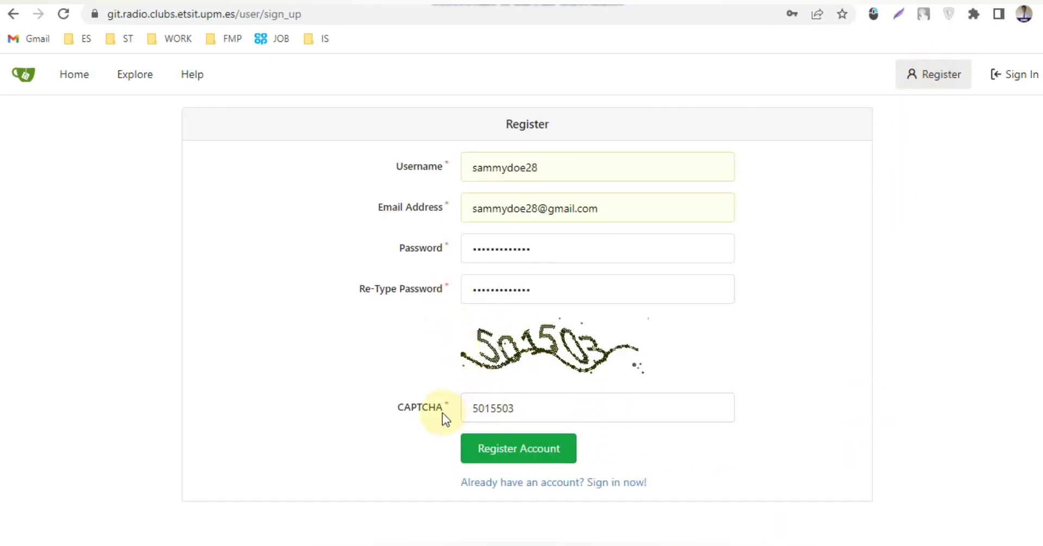
double_click(494, 407)
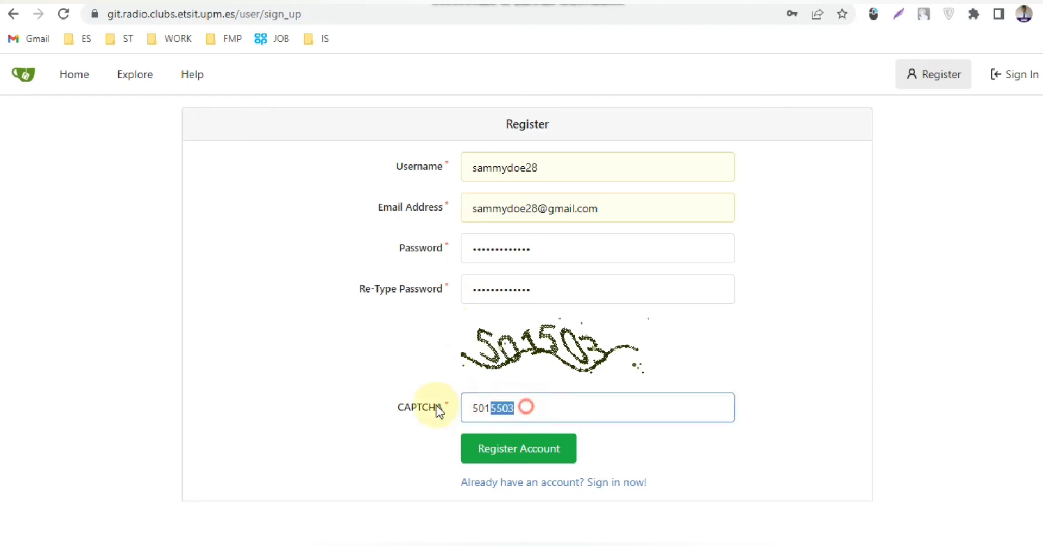
click(513, 455)
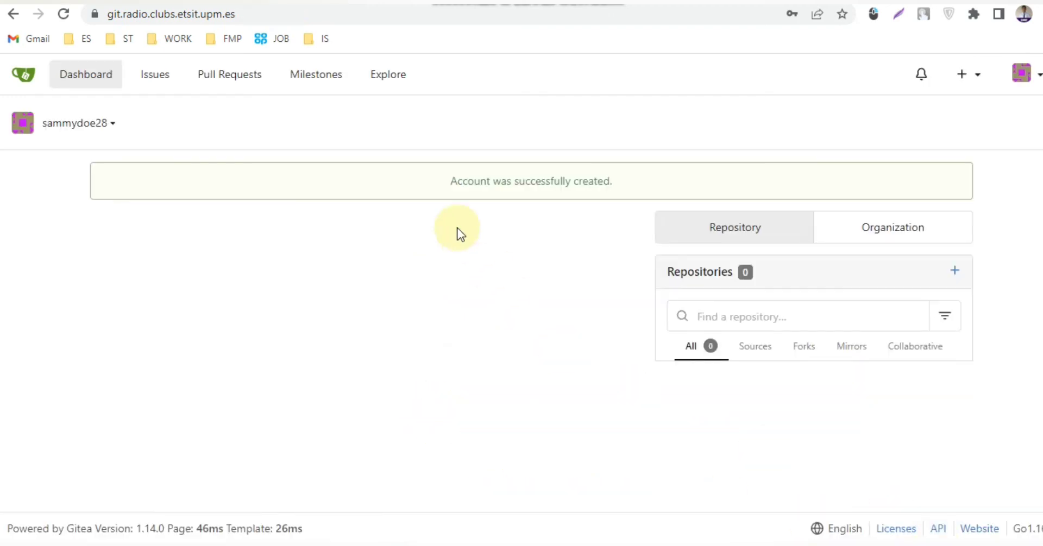
drag(437, 181, 584, 182)
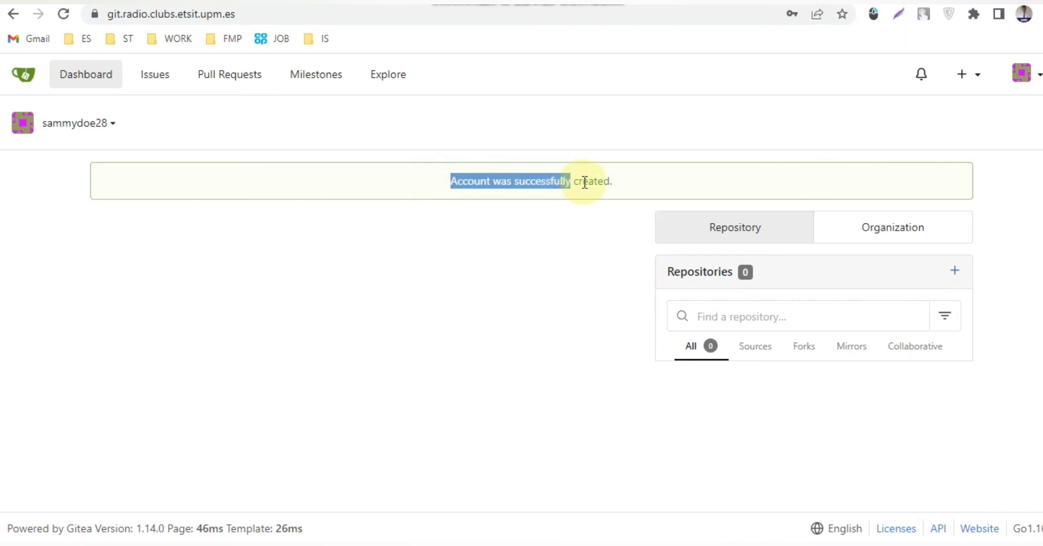
click(1027, 72)
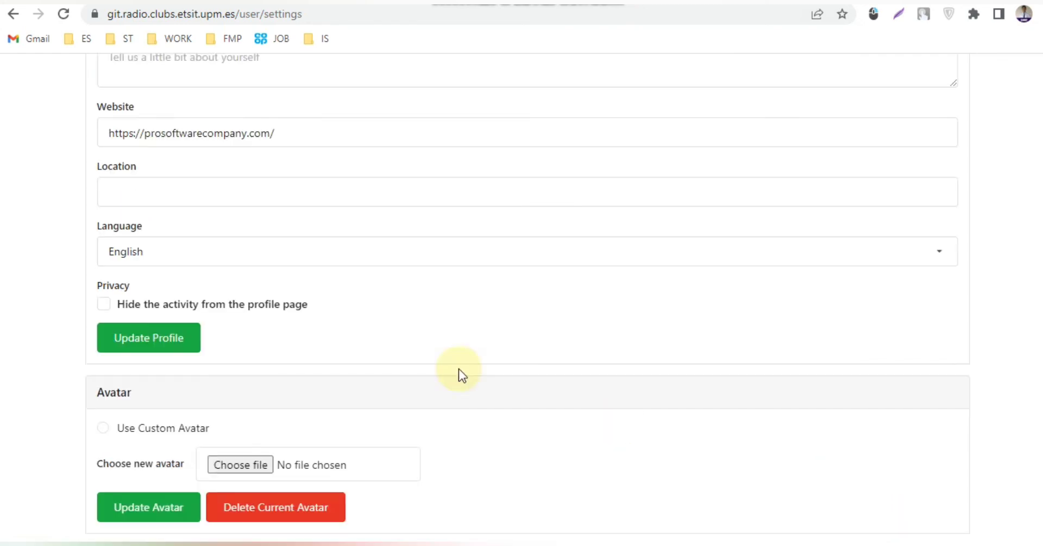
scroll(330, 314, up, 2)
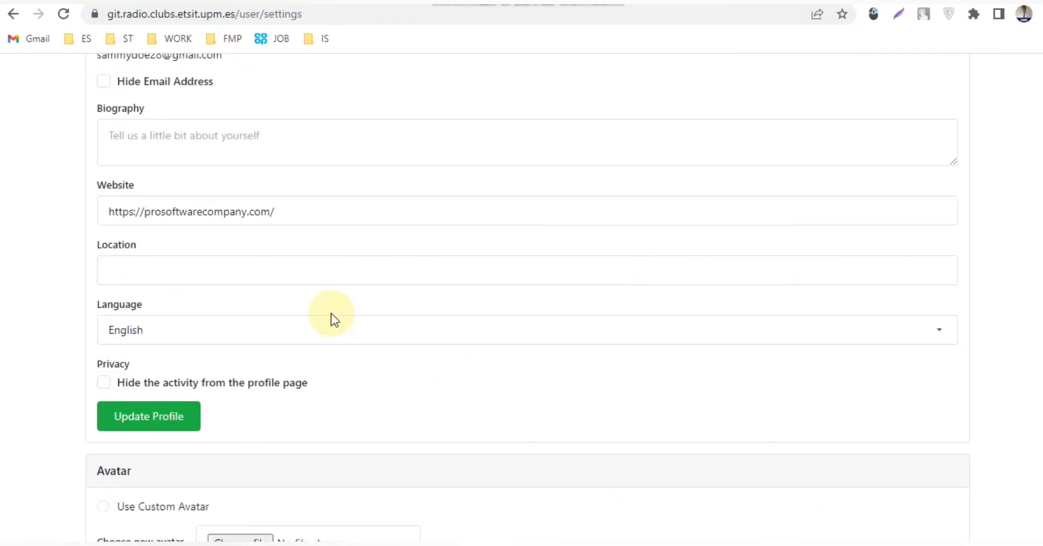
scroll(235, 324, down, 3)
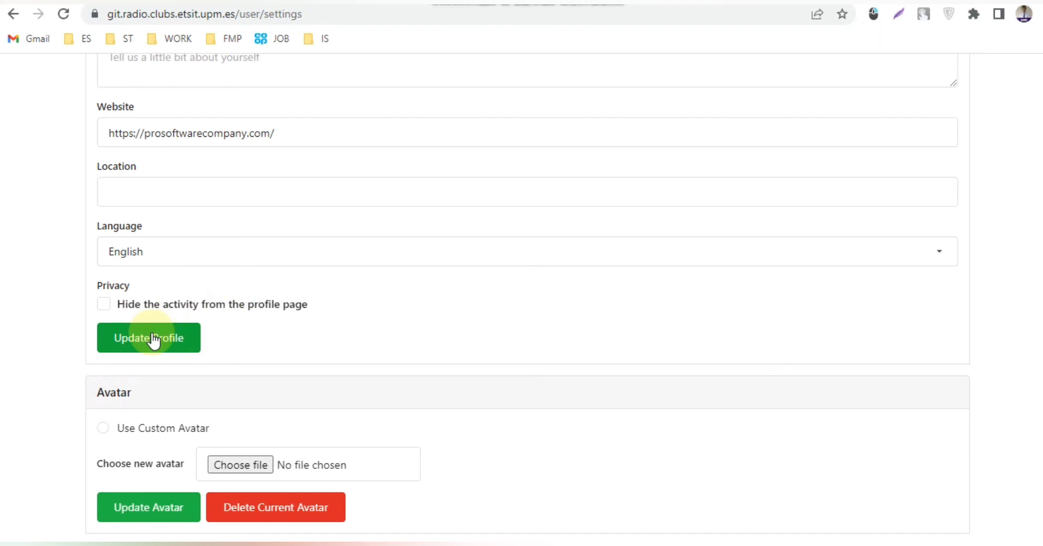
click(153, 341)
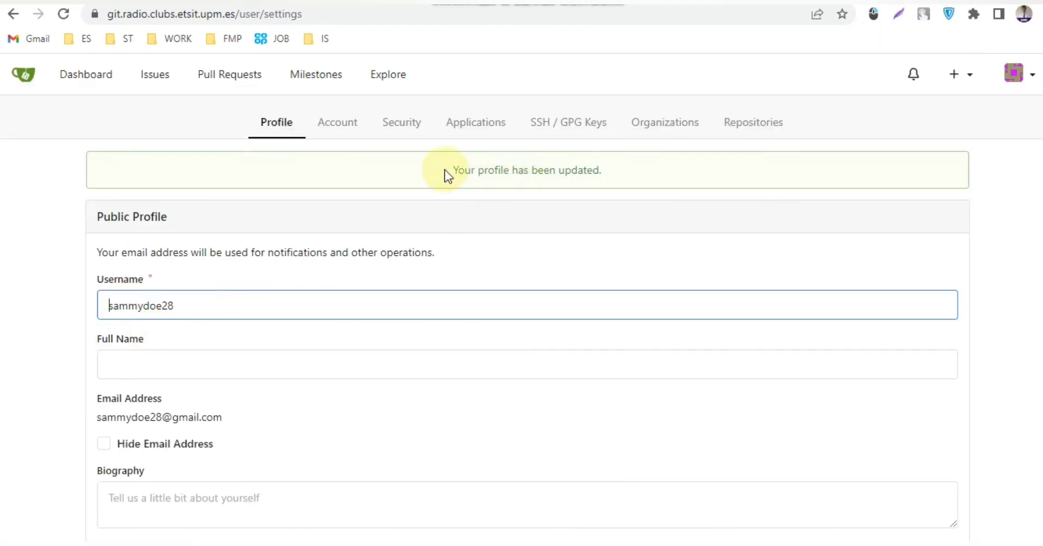
drag(449, 170, 625, 173)
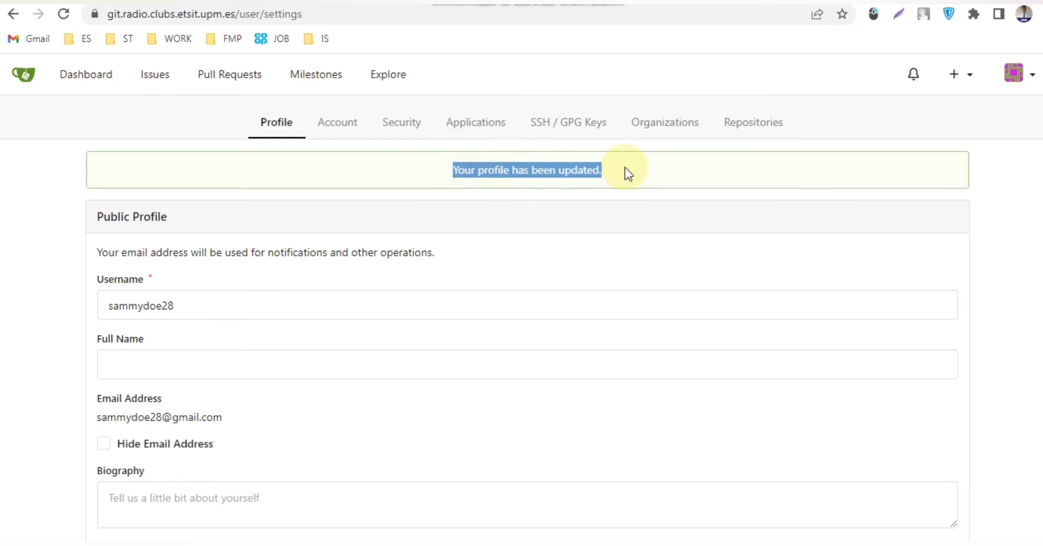
Step: Go to the public Gitea profile page through the account menu
click(998, 111)
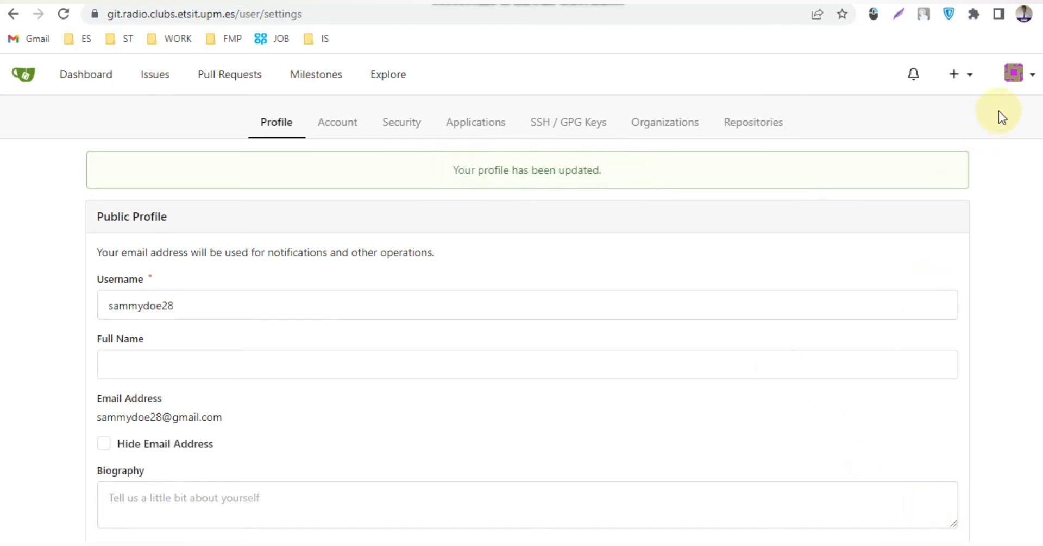
click(1028, 83)
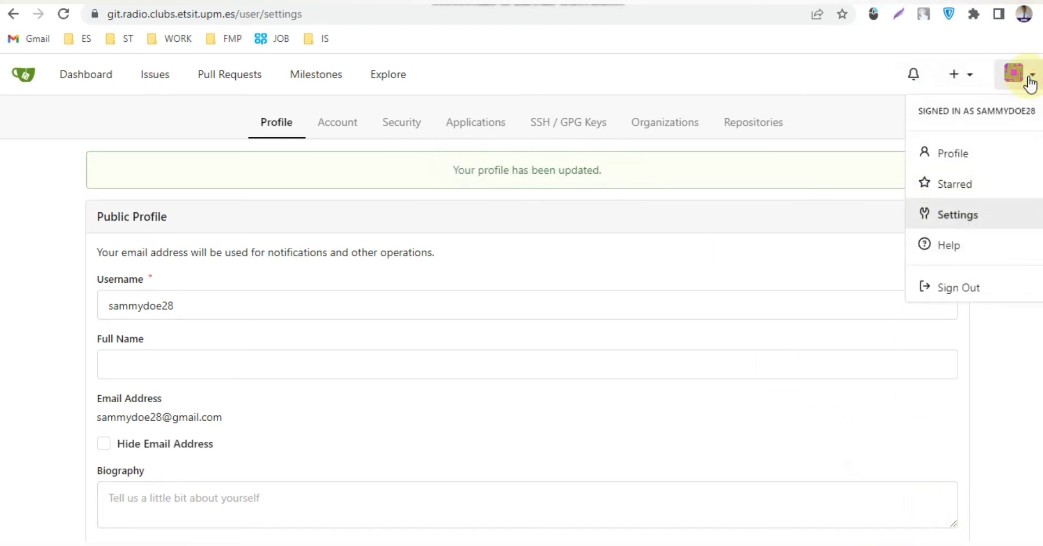
click(968, 156)
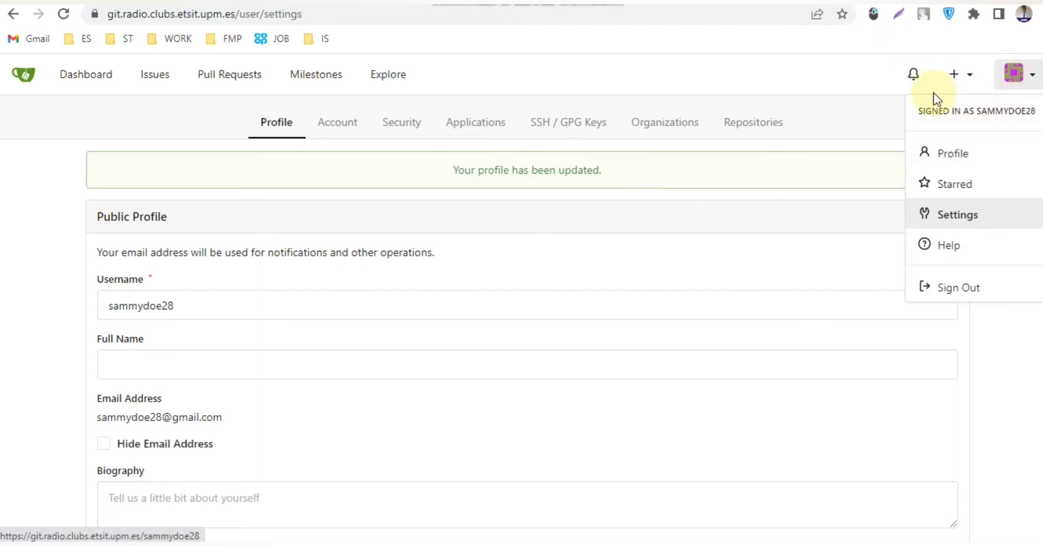